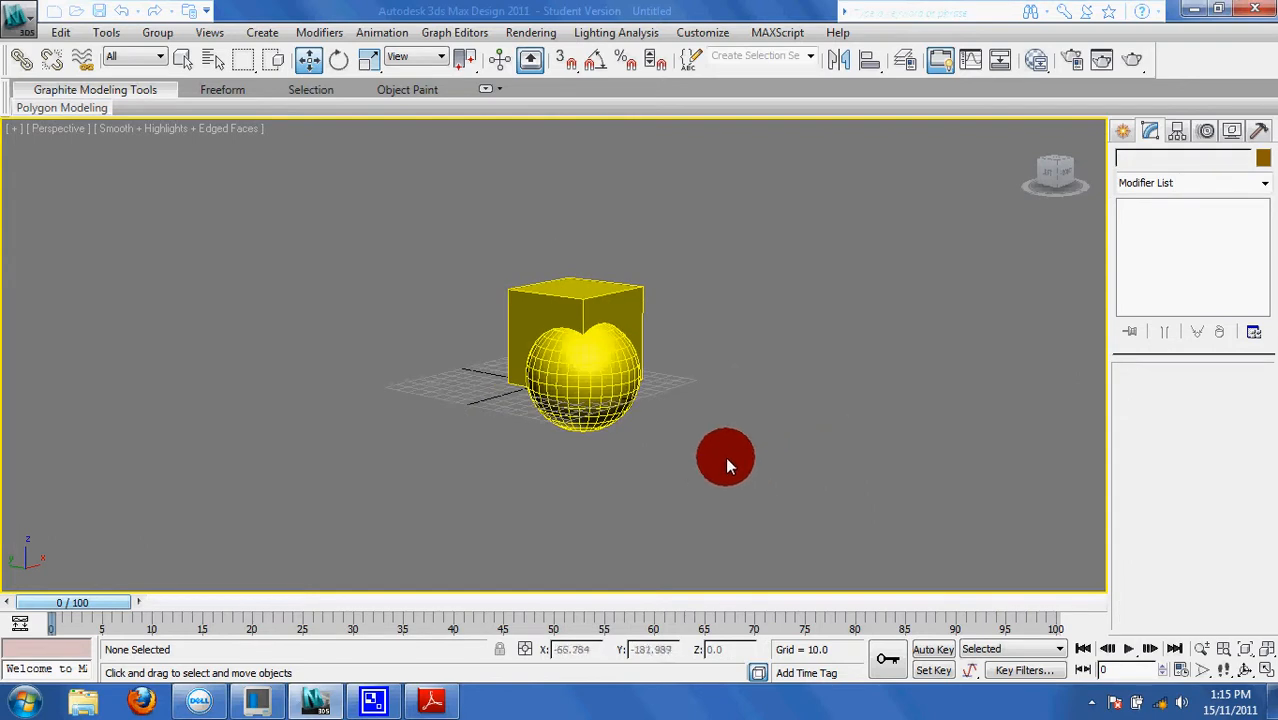
Step: Delete the combined box-and-sphere Boolean object from the scene
{"action": "left_click_drag", "start_coordinate": [707, 462], "coordinate": [495, 256]}
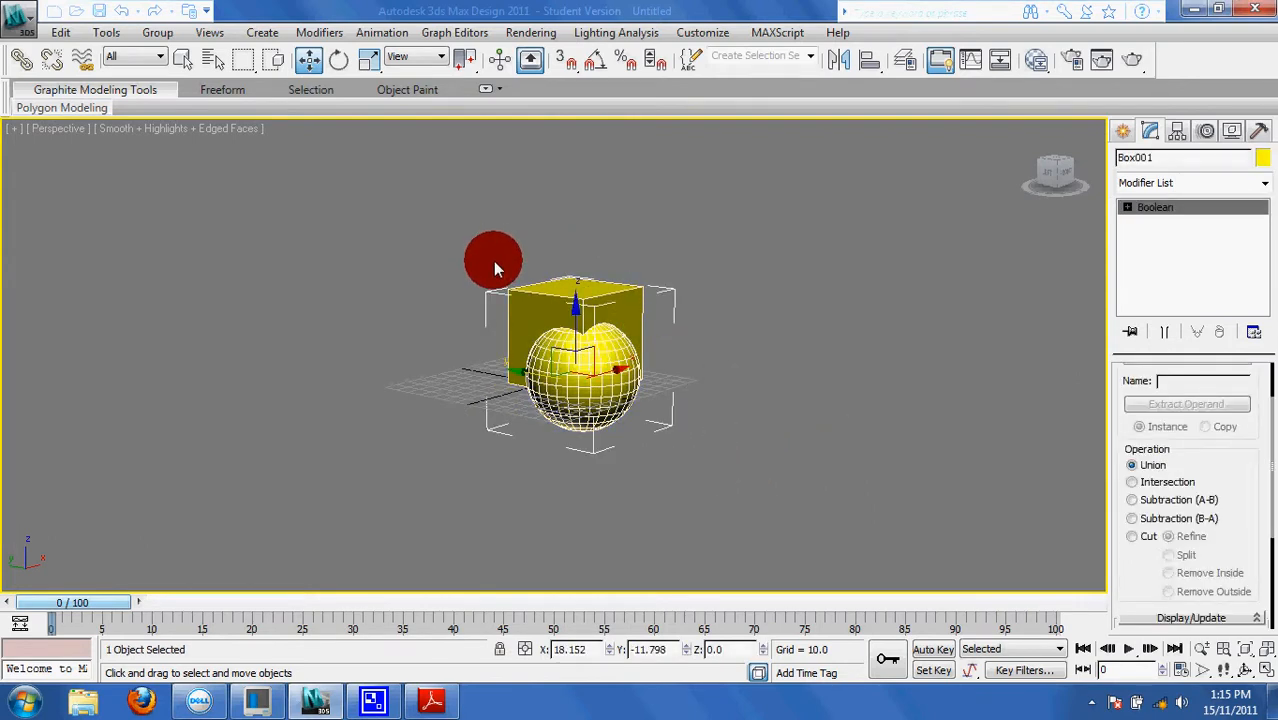
{"action": "key", "text": "Delete"}
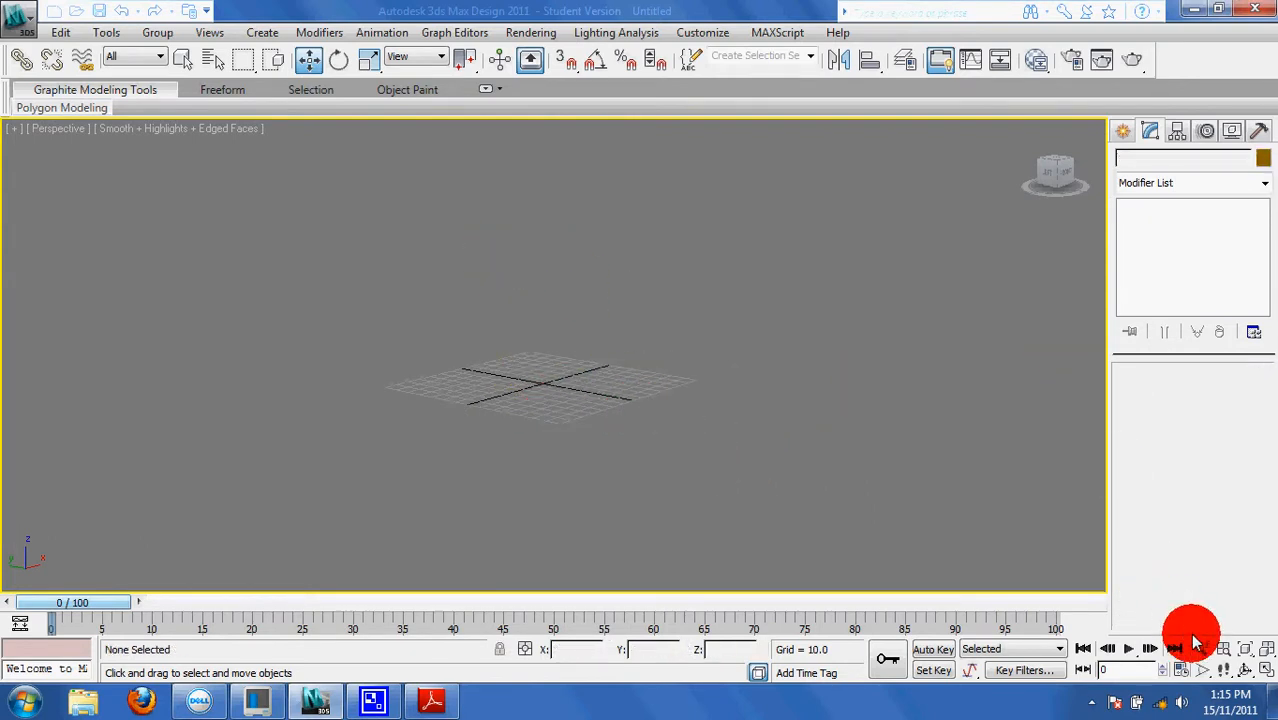
Step: Create a standard box primitive across the grid centre, about 117 long, 57 wide and 35 high
{"action": "left_click", "coordinate": [1245, 670]}
{"action": "left_click_drag", "start_coordinate": [558, 363], "coordinate": [577, 343]}
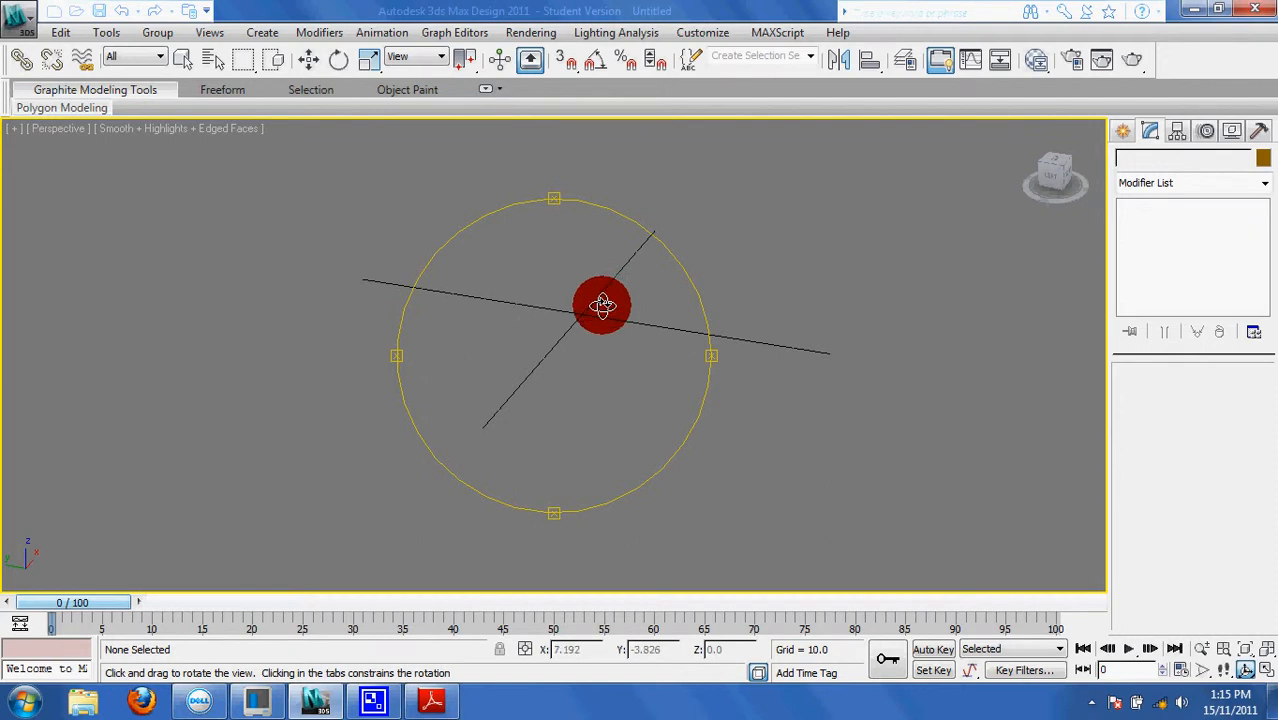
{"action": "left_click_drag", "start_coordinate": [602, 302], "coordinate": [576, 334]}
{"action": "right_click", "coordinate": [576, 334]}
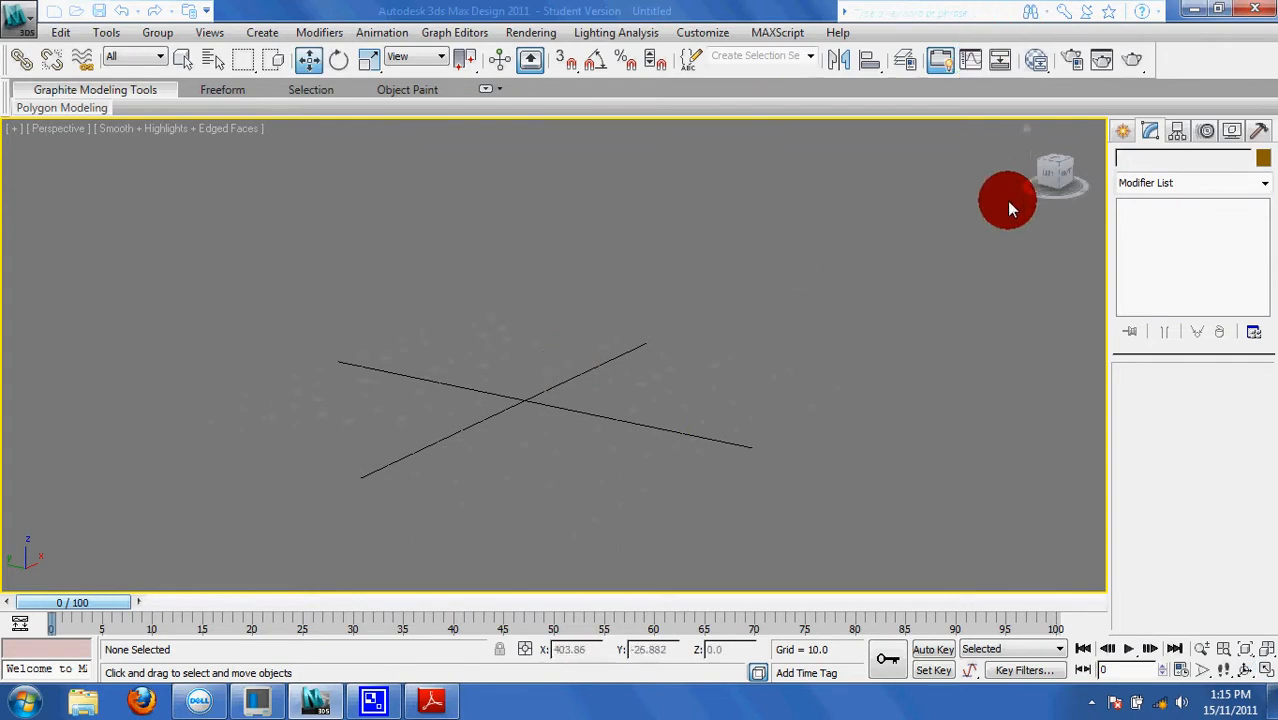
{"action": "left_click", "coordinate": [1121, 133]}
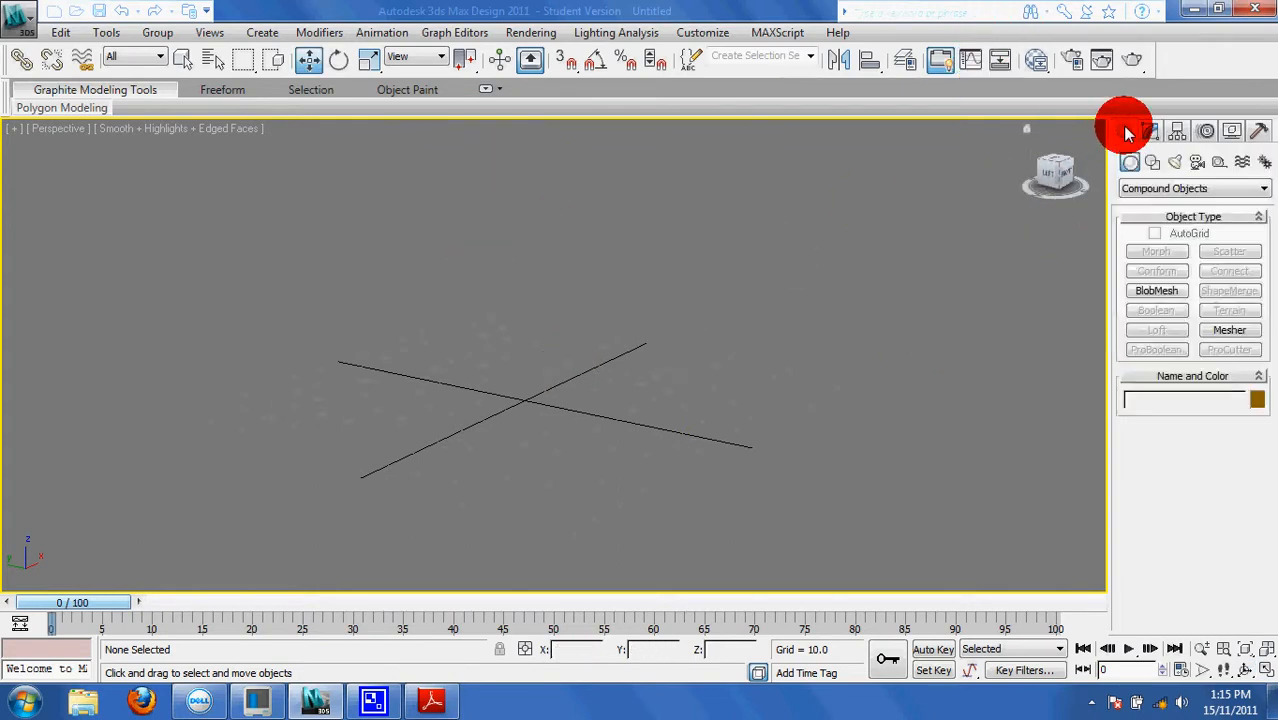
{"action": "left_click", "coordinate": [1262, 189]}
{"action": "left_click", "coordinate": [1218, 209]}
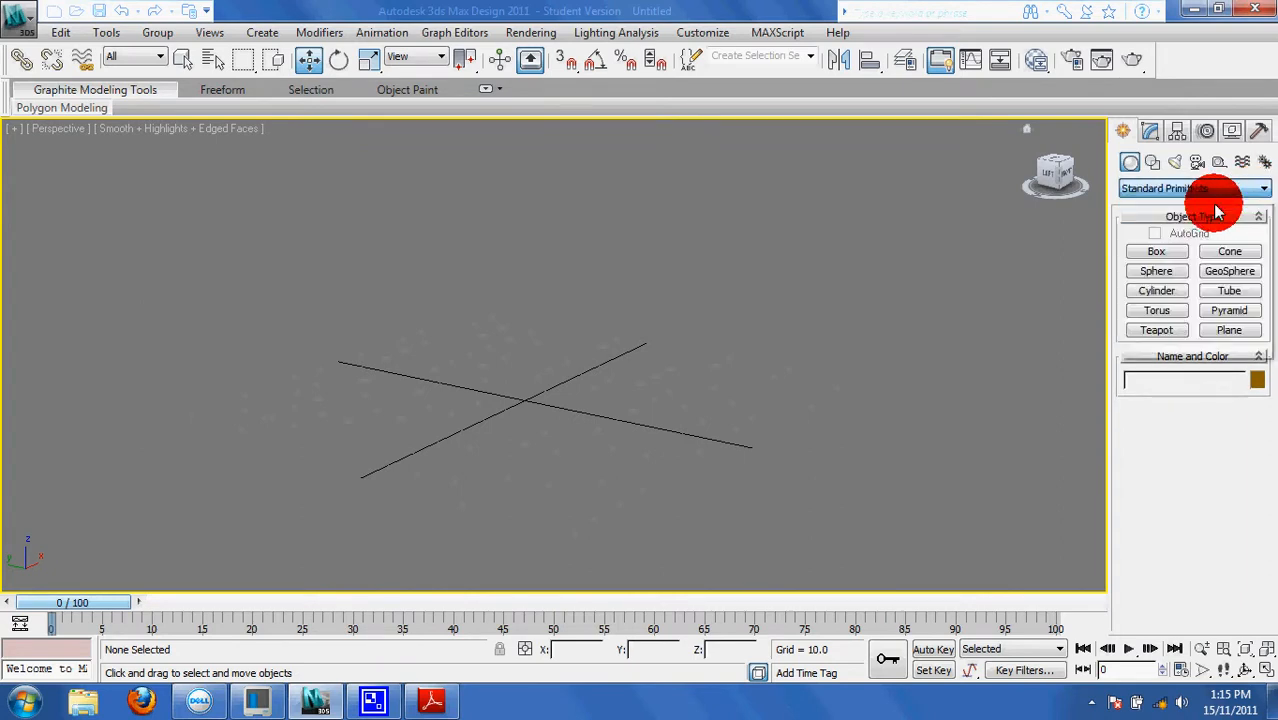
{"action": "left_click", "coordinate": [1155, 259]}
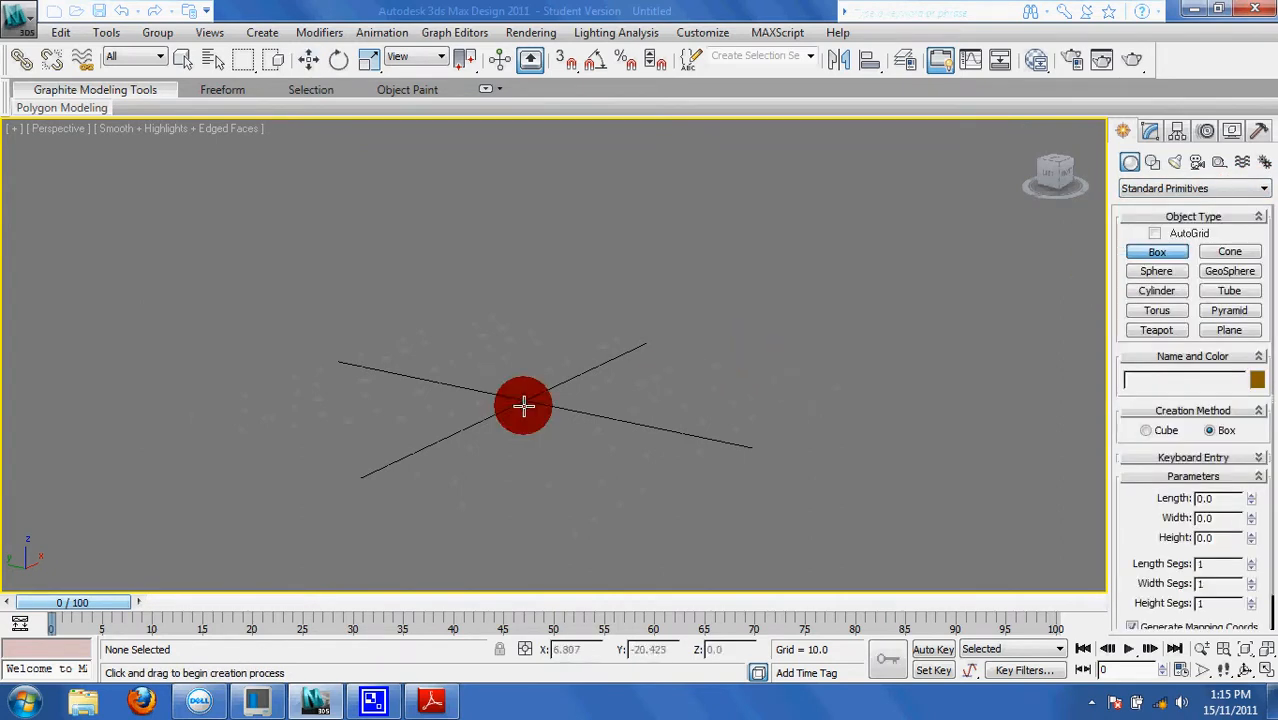
{"action": "left_click_drag", "start_coordinate": [351, 377], "coordinate": [802, 391]}
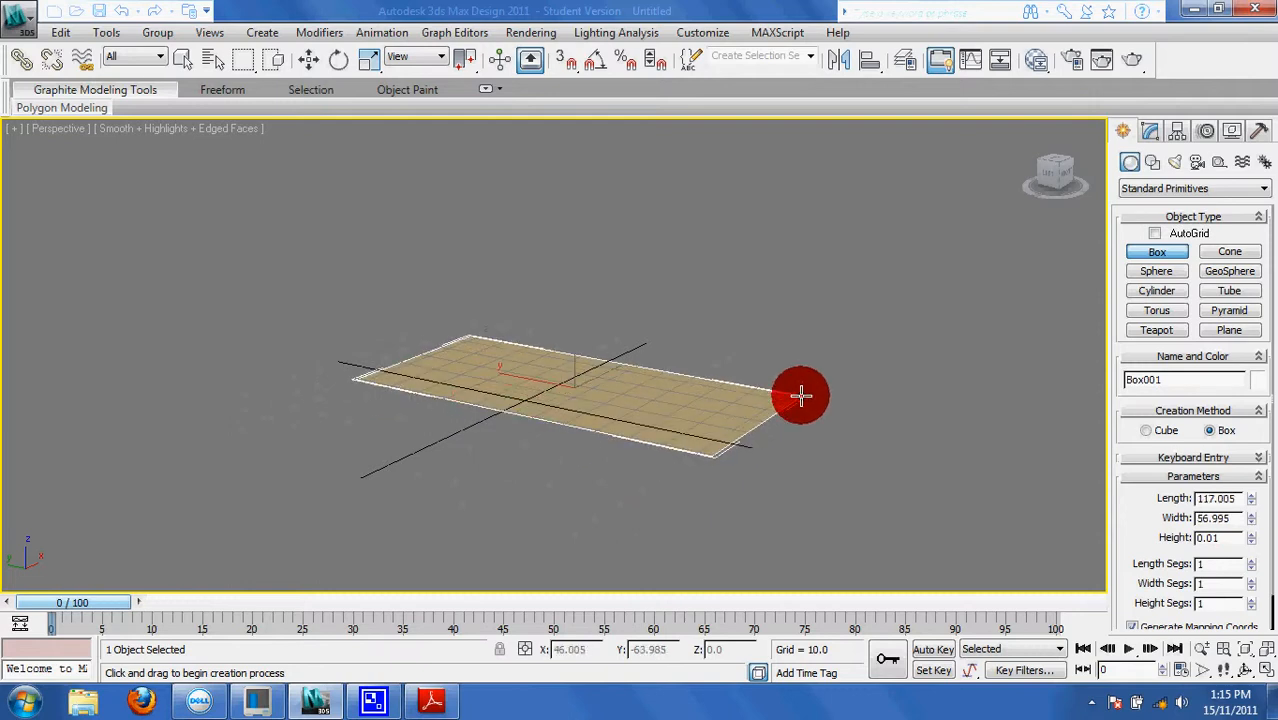
{"action": "left_click", "coordinate": [791, 277]}
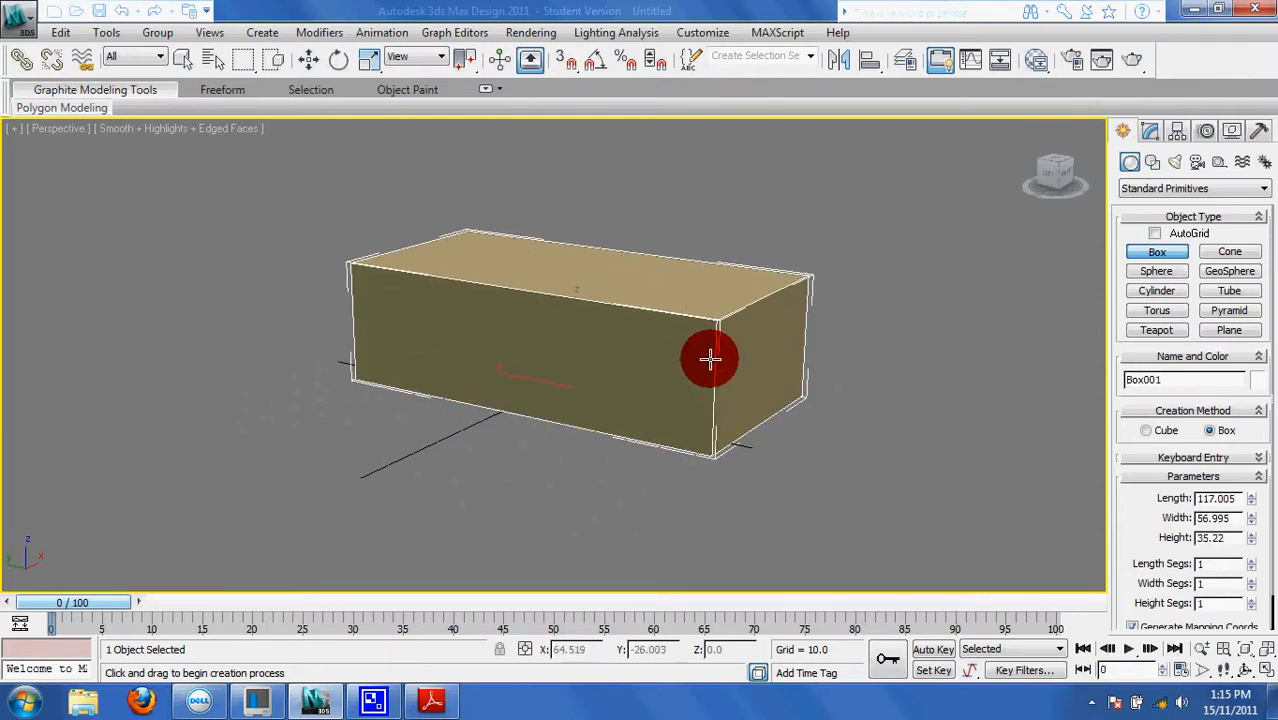
Step: Create a small truncated cone in front of the box, with base radius about 8, height about 16 and a narrower top
{"action": "left_click", "coordinate": [1232, 253]}
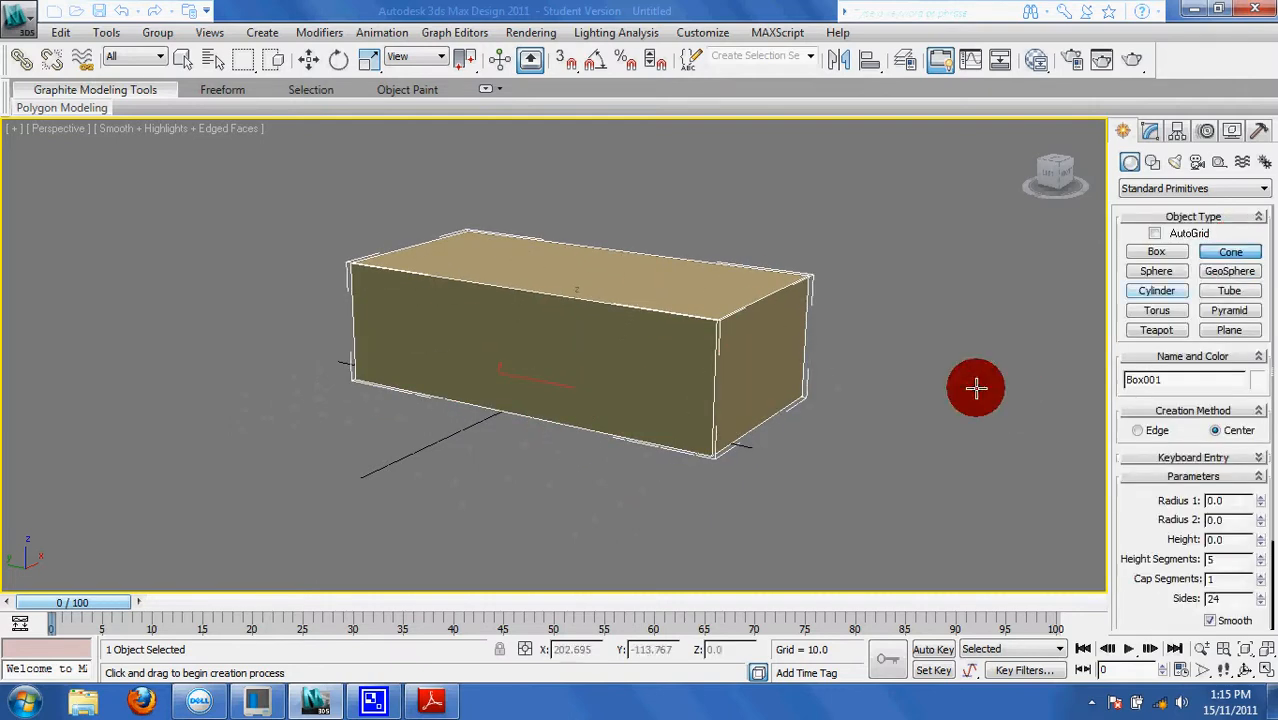
{"action": "mouse_move", "coordinate": [539, 510]}
{"action": "left_mouse_down"}
{"action": "mouse_move", "coordinate": [554, 493]}
{"action": "mouse_move", "coordinate": [542, 497]}
{"action": "left_mouse_up"}
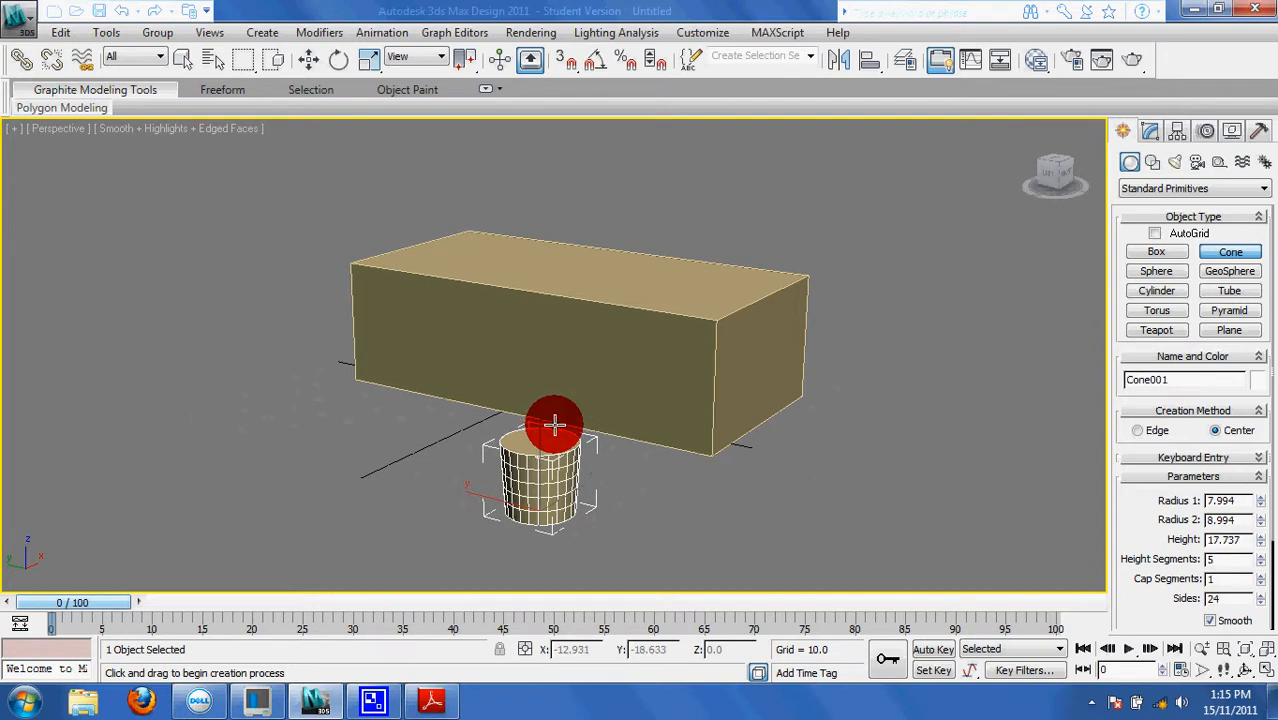
{"action": "left_click", "coordinate": [553, 428]}
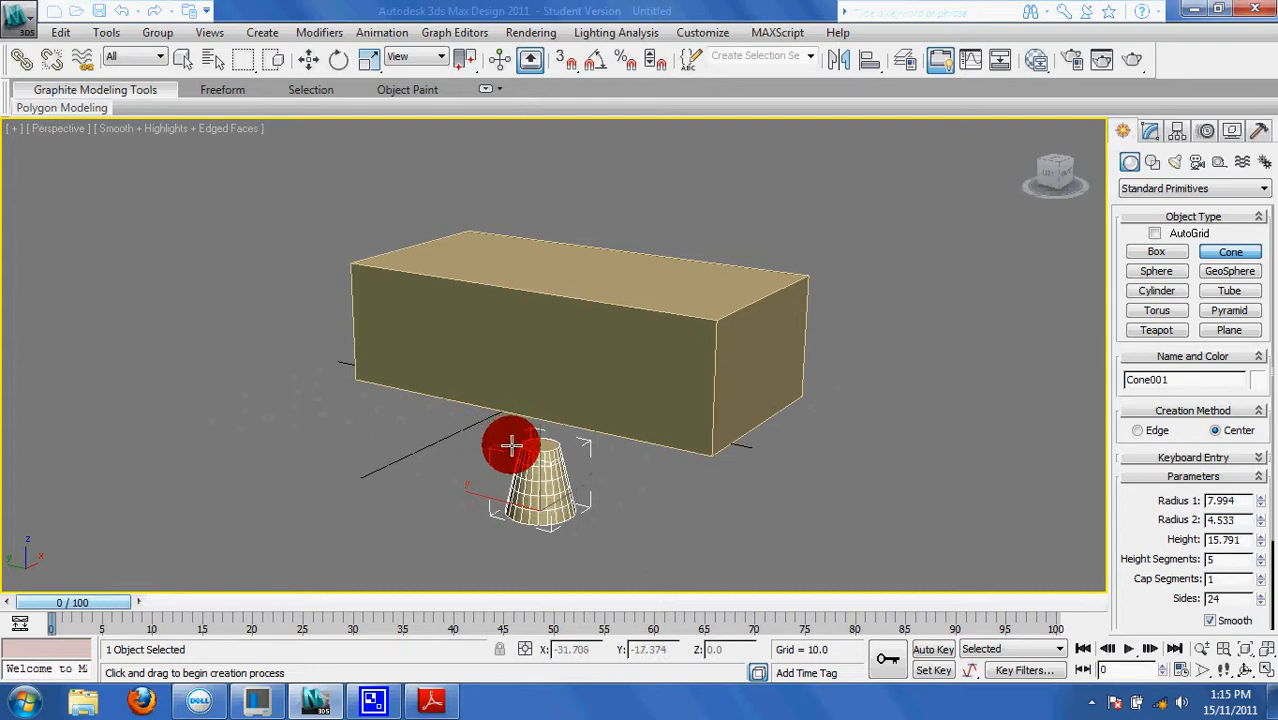
{"action": "left_click", "coordinate": [521, 455]}
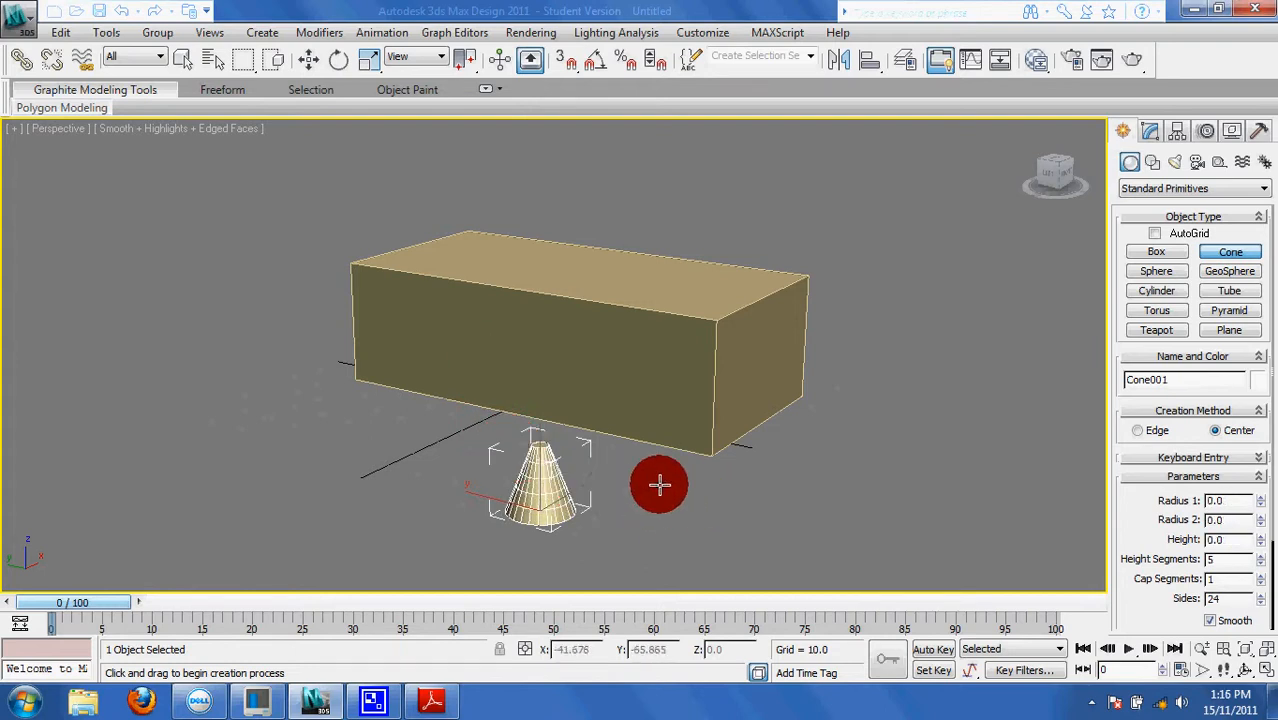
{"action": "right_click", "coordinate": [661, 490]}
{"action": "left_click", "coordinate": [666, 471]}
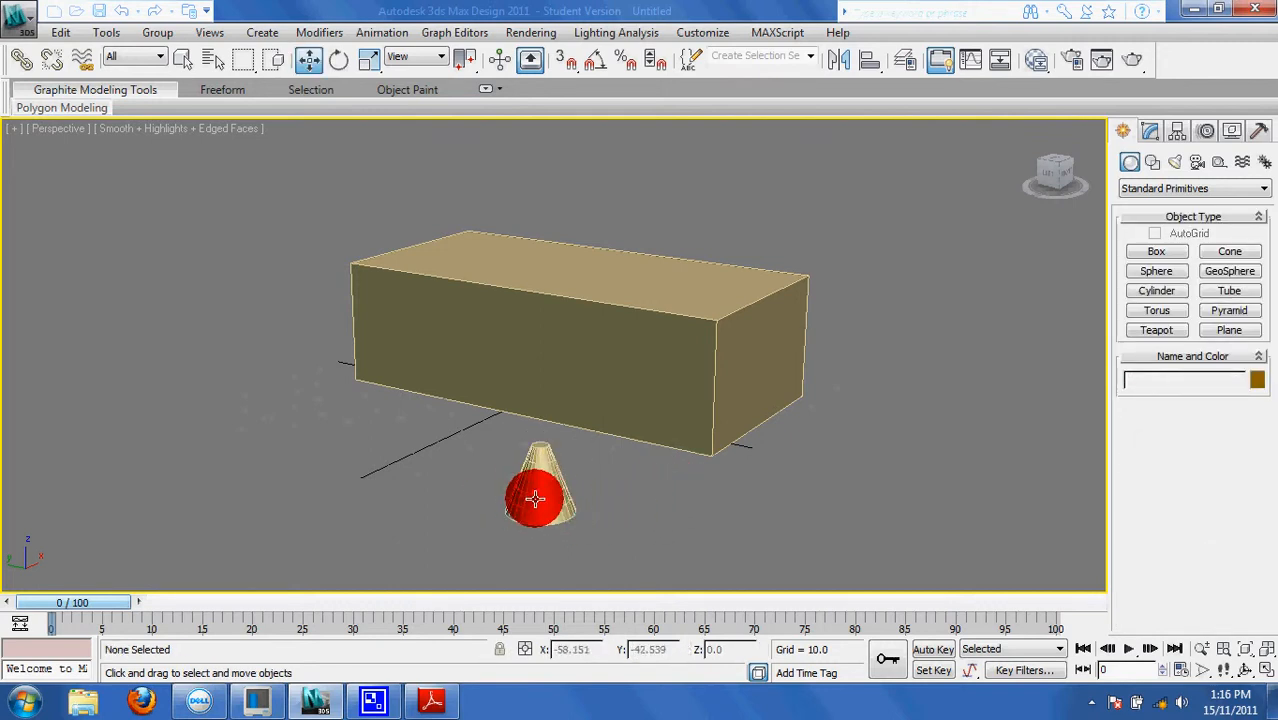
Step: Rotate the cone to 90 degrees about the Y axis so it lies on its side pointing toward the box
{"action": "left_click", "coordinate": [535, 498]}
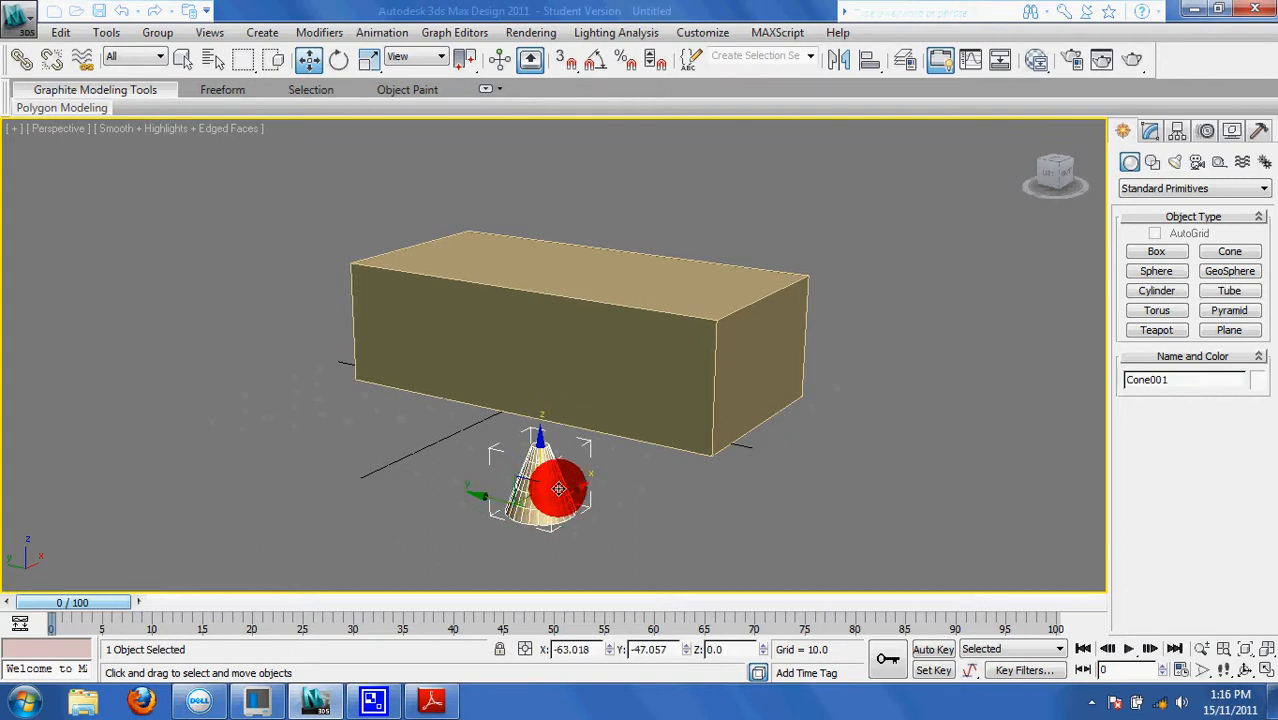
{"action": "right_click", "coordinate": [560, 462]}
{"action": "left_click", "coordinate": [588, 496]}
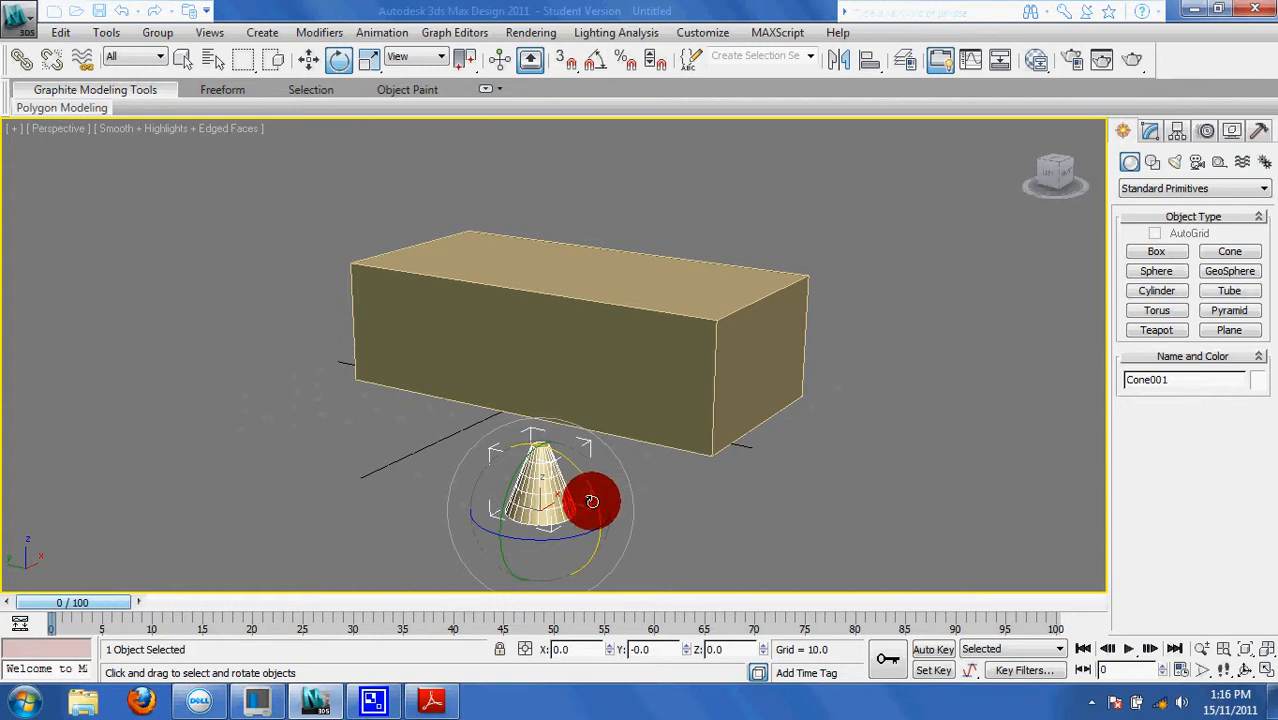
{"action": "left_click_drag", "start_coordinate": [505, 556], "coordinate": [603, 649]}
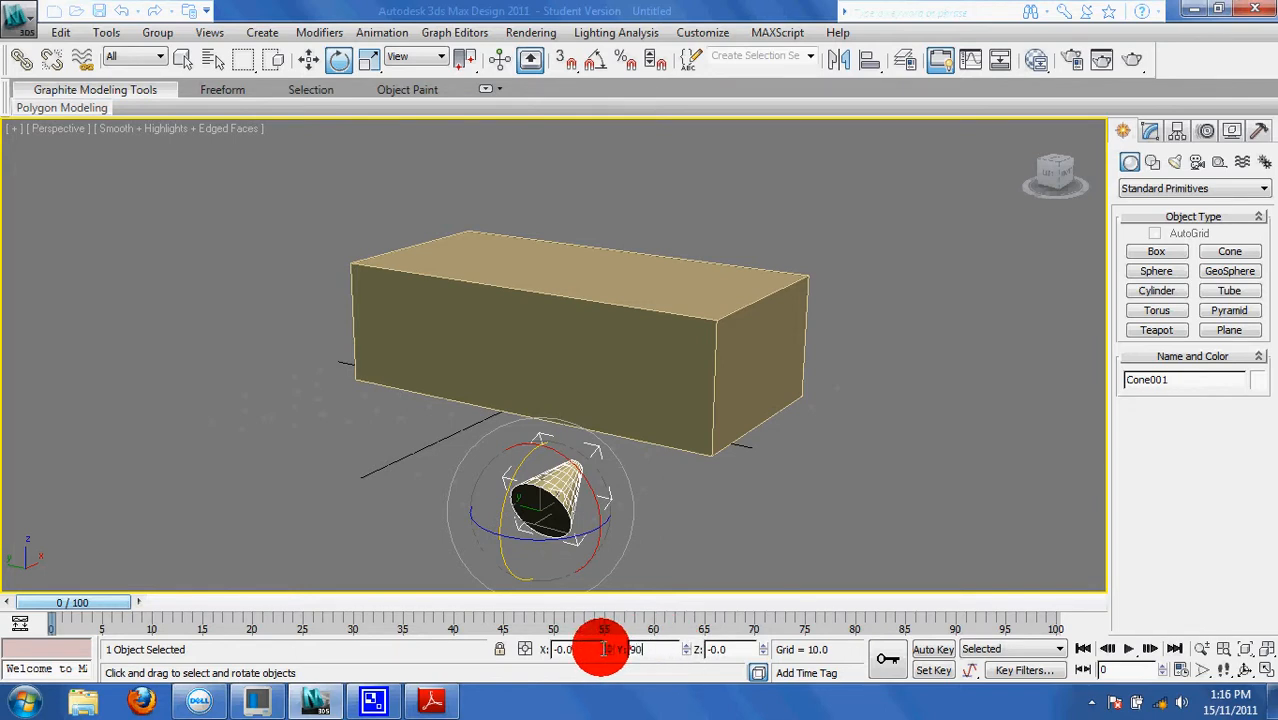
{"action": "key", "text": "Return"}
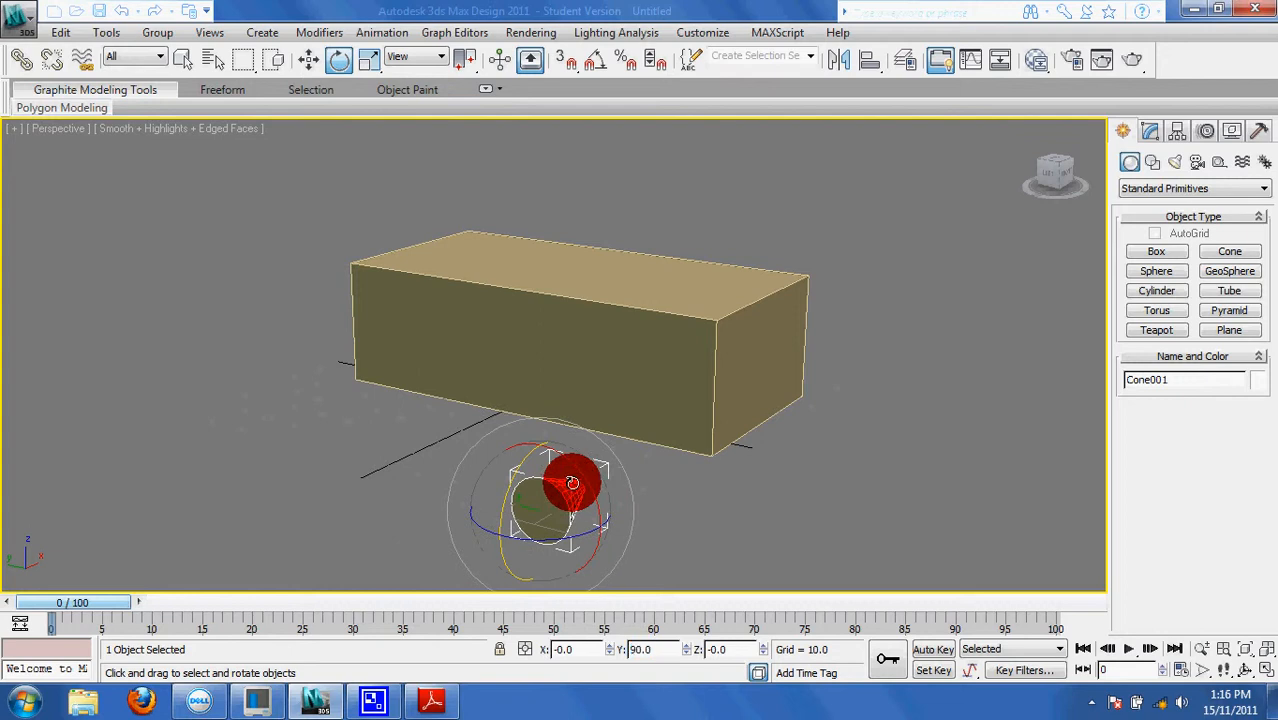
{"action": "left_click", "coordinate": [674, 476]}
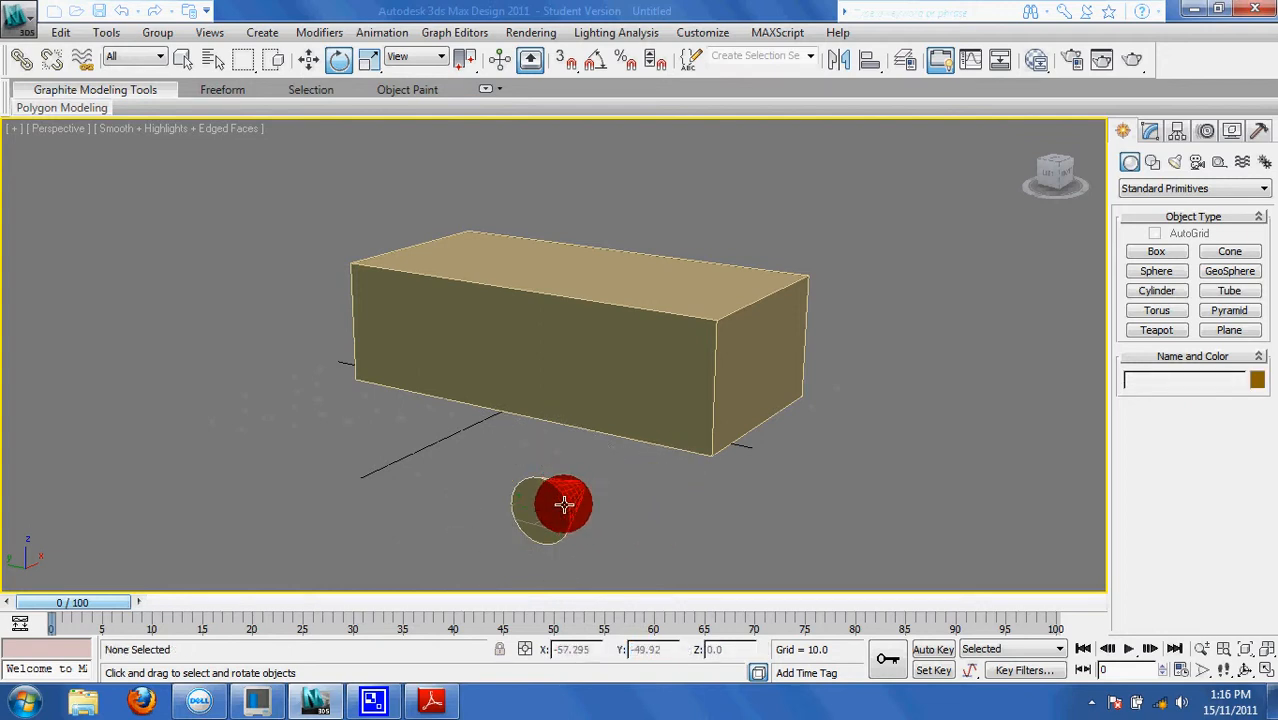
Step: Move the cone into the lower part of the box's long front face, at about X -10.9, Y -39.9, Z 9.1
{"action": "left_click", "coordinate": [563, 503]}
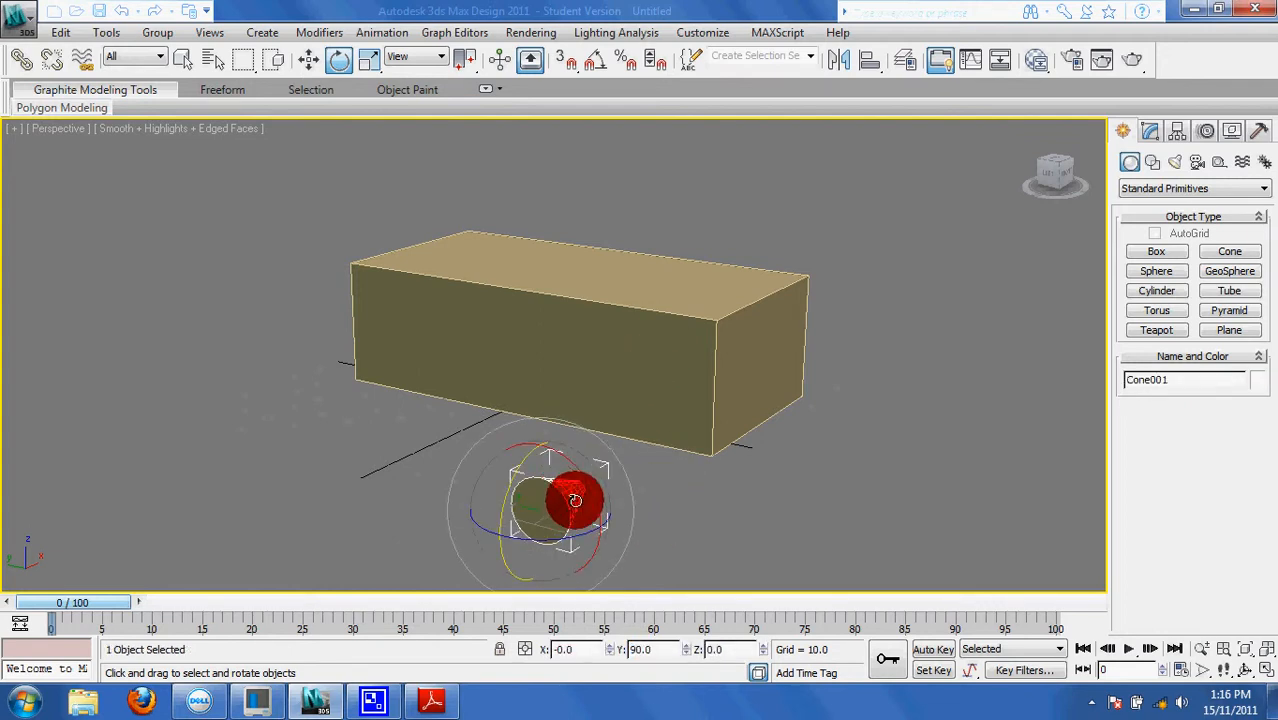
{"action": "right_click", "coordinate": [565, 503]}
{"action": "left_click", "coordinate": [592, 514]}
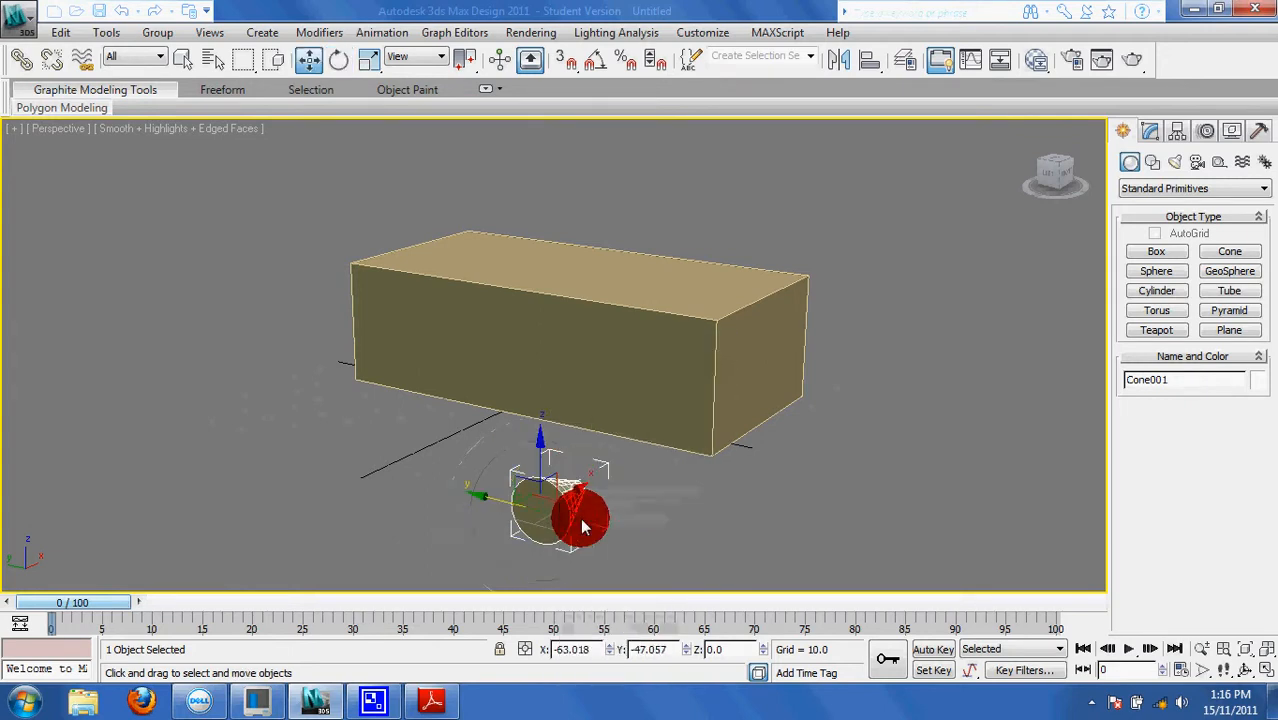
{"action": "left_click_drag", "start_coordinate": [556, 503], "coordinate": [642, 432]}
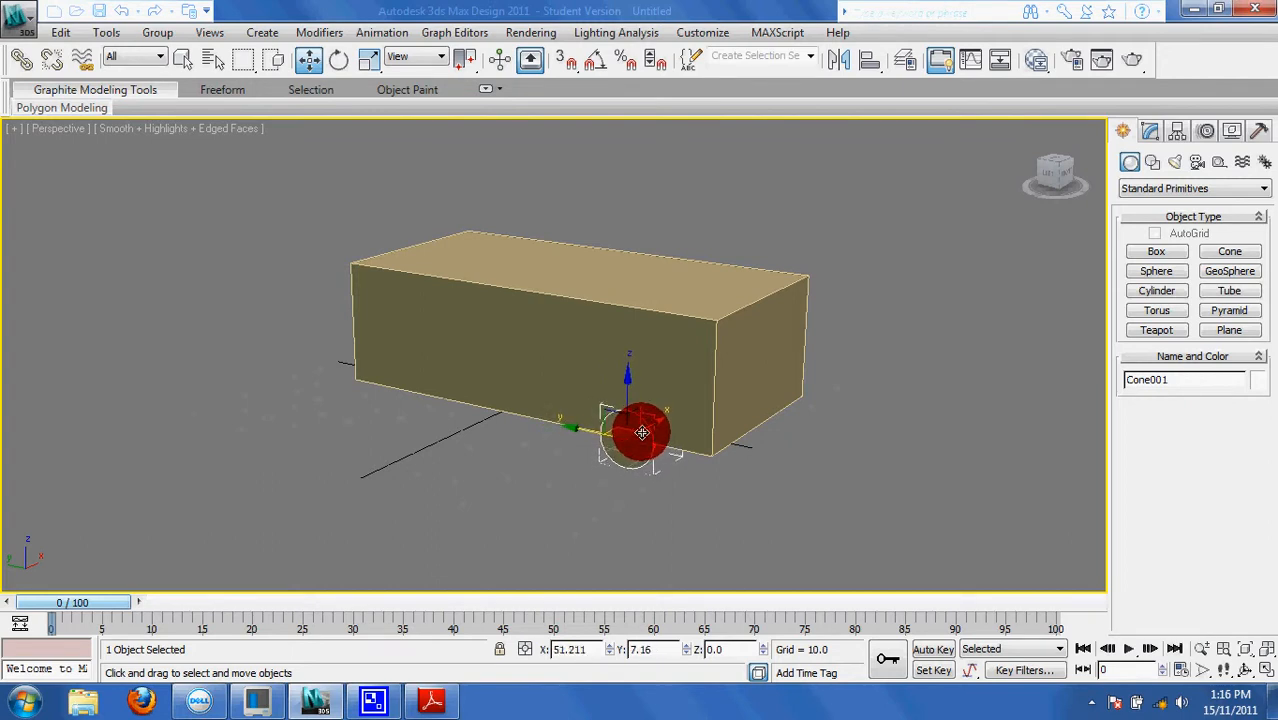
{"action": "left_click_drag", "start_coordinate": [642, 432], "coordinate": [640, 485]}
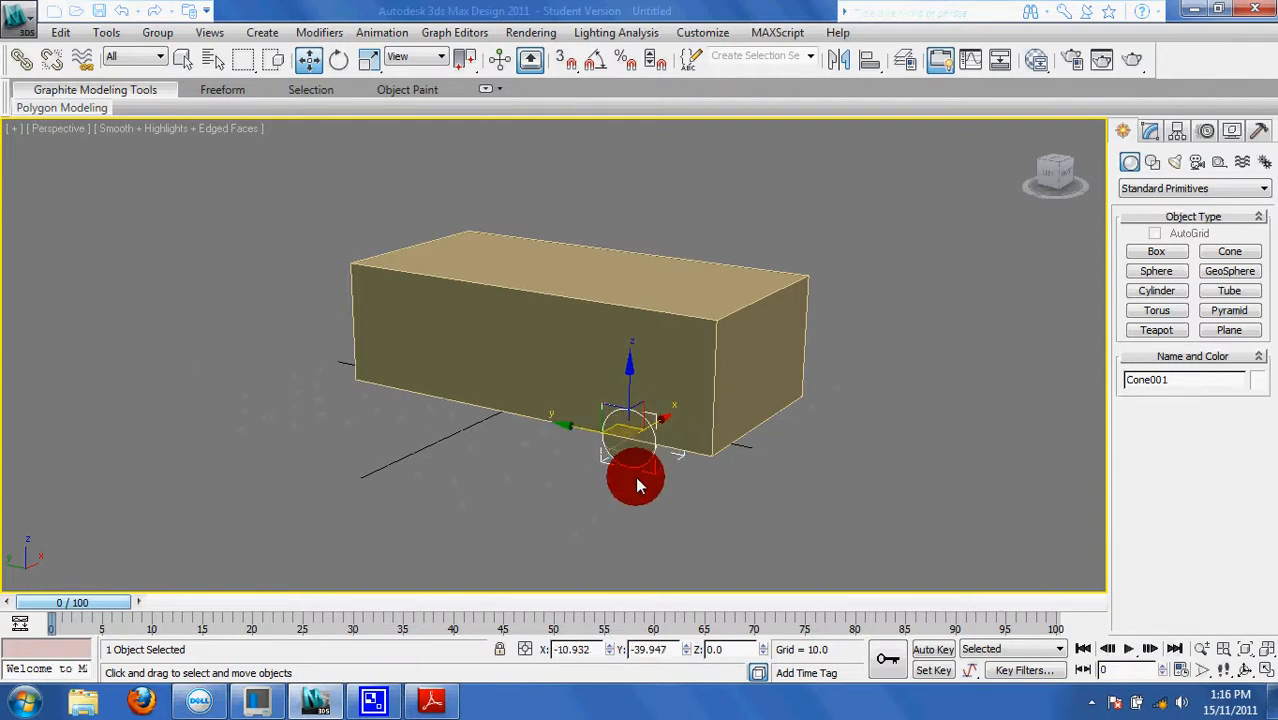
{"action": "left_click_drag", "start_coordinate": [628, 368], "coordinate": [638, 400]}
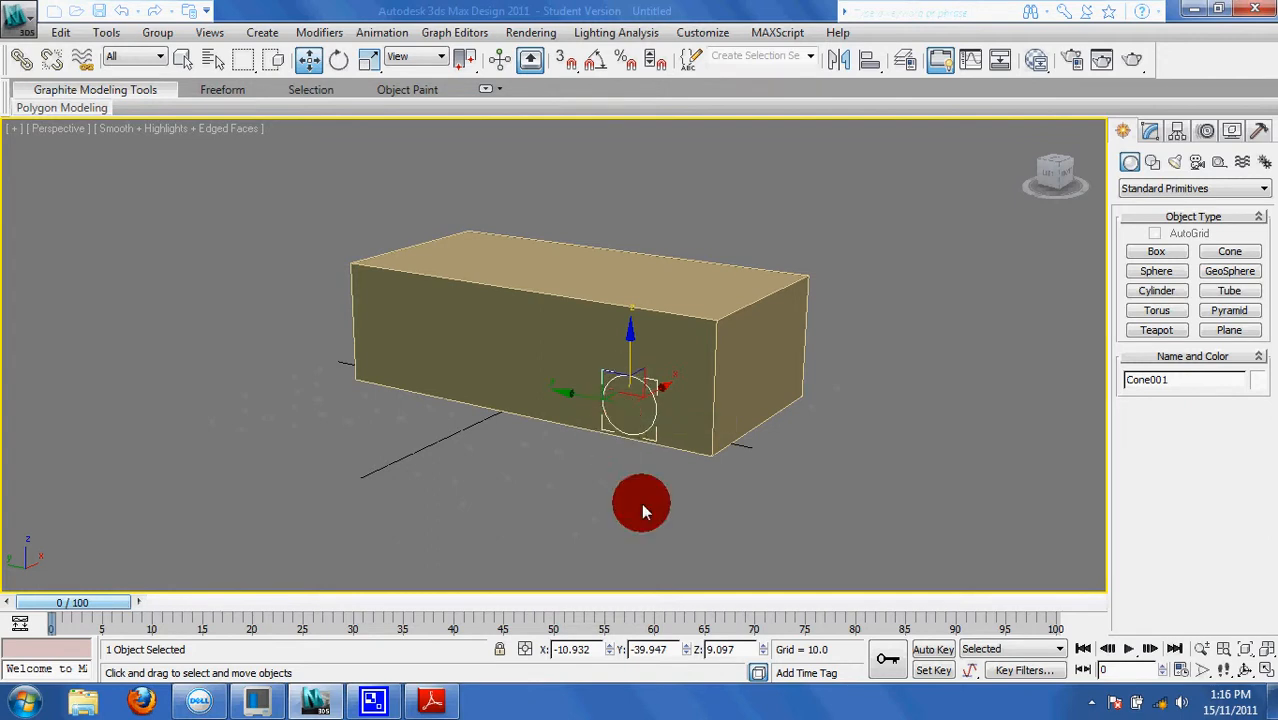
{"action": "left_click", "coordinate": [752, 490]}
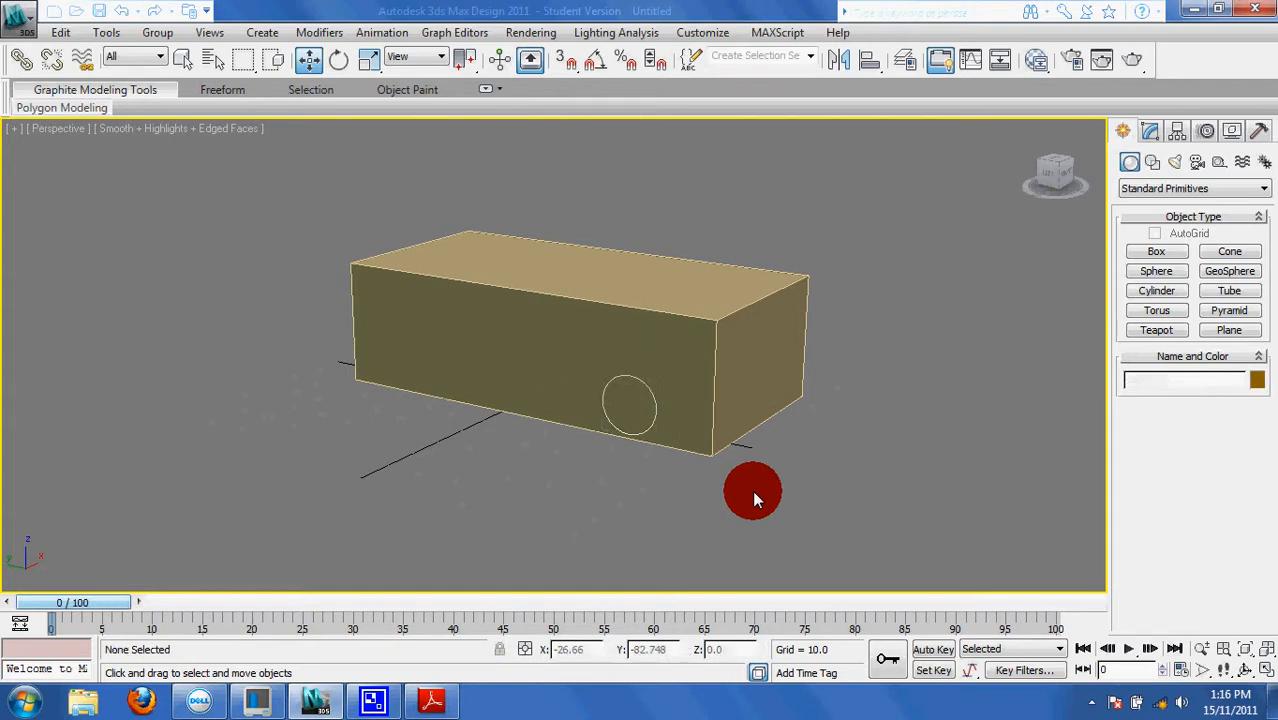
Step: Move the box back about 11 units along the X axis so the cone's base protrudes from its front face
{"action": "right_click", "coordinate": [752, 490]}
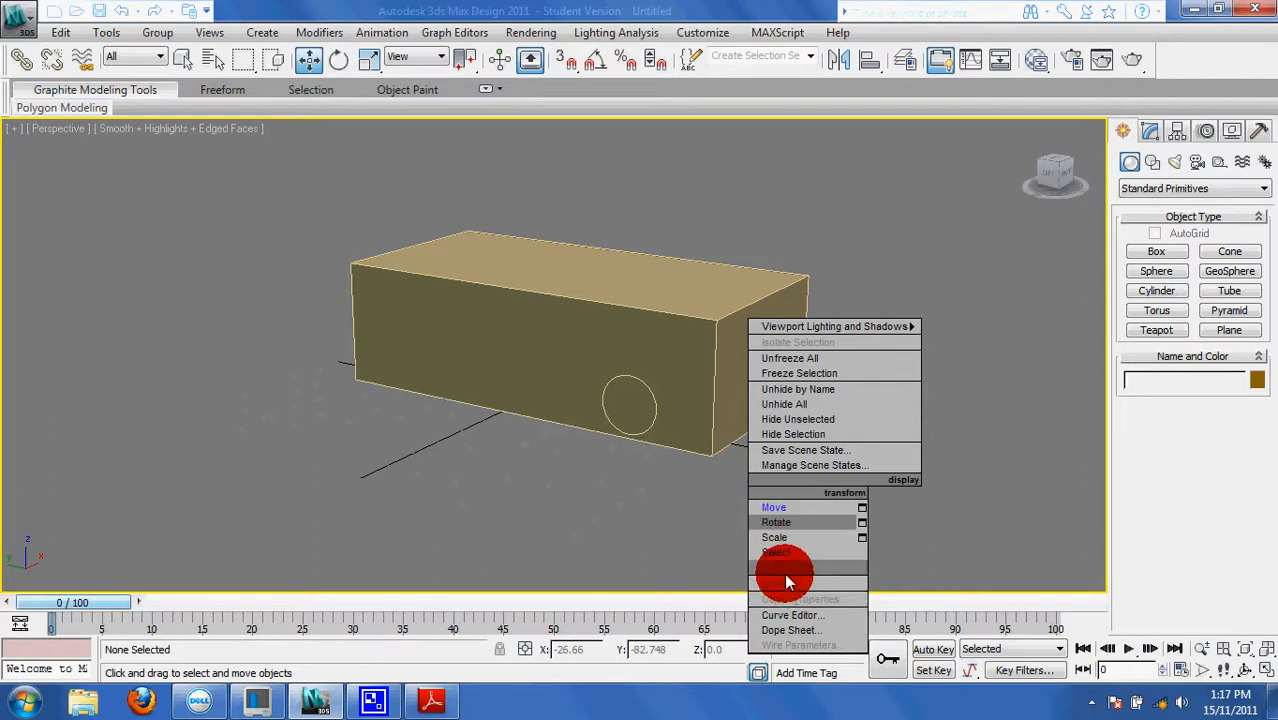
{"action": "left_click", "coordinate": [586, 512]}
{"action": "left_click", "coordinate": [652, 400]}
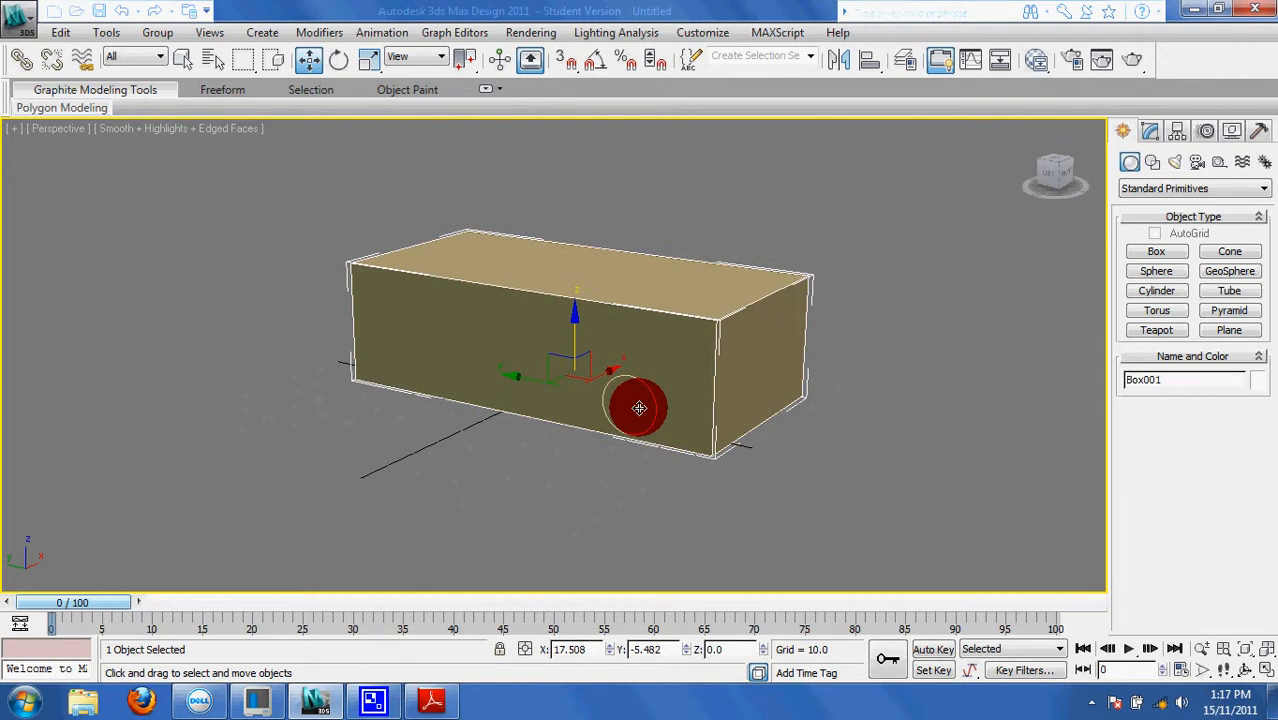
{"action": "left_click", "coordinate": [648, 499]}
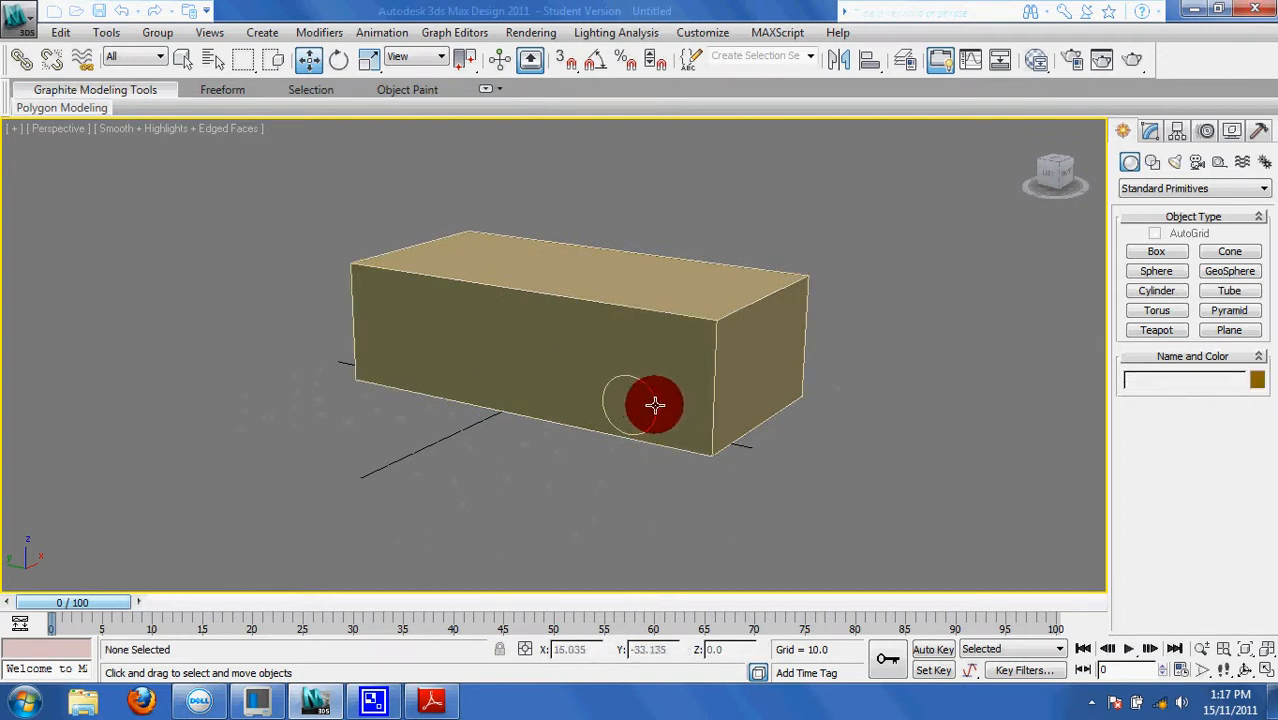
{"action": "left_click", "coordinate": [654, 404]}
{"action": "left_click", "coordinate": [653, 465]}
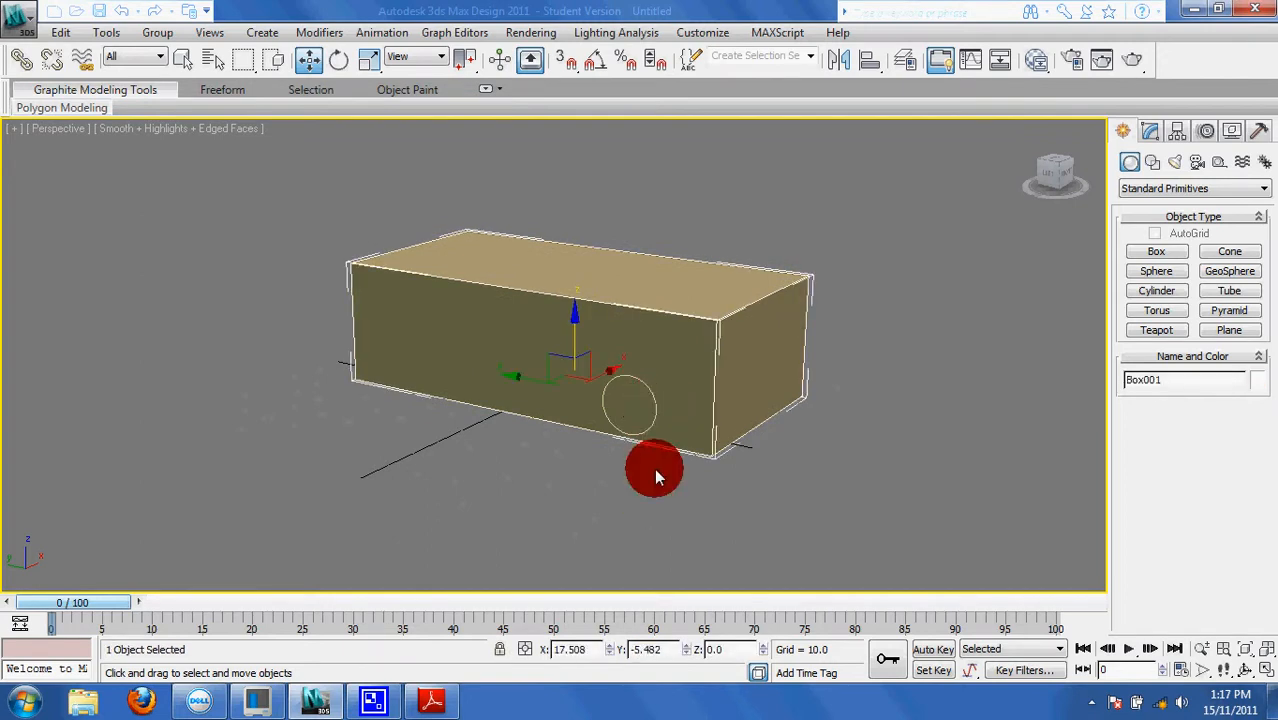
{"action": "left_click", "coordinate": [677, 407]}
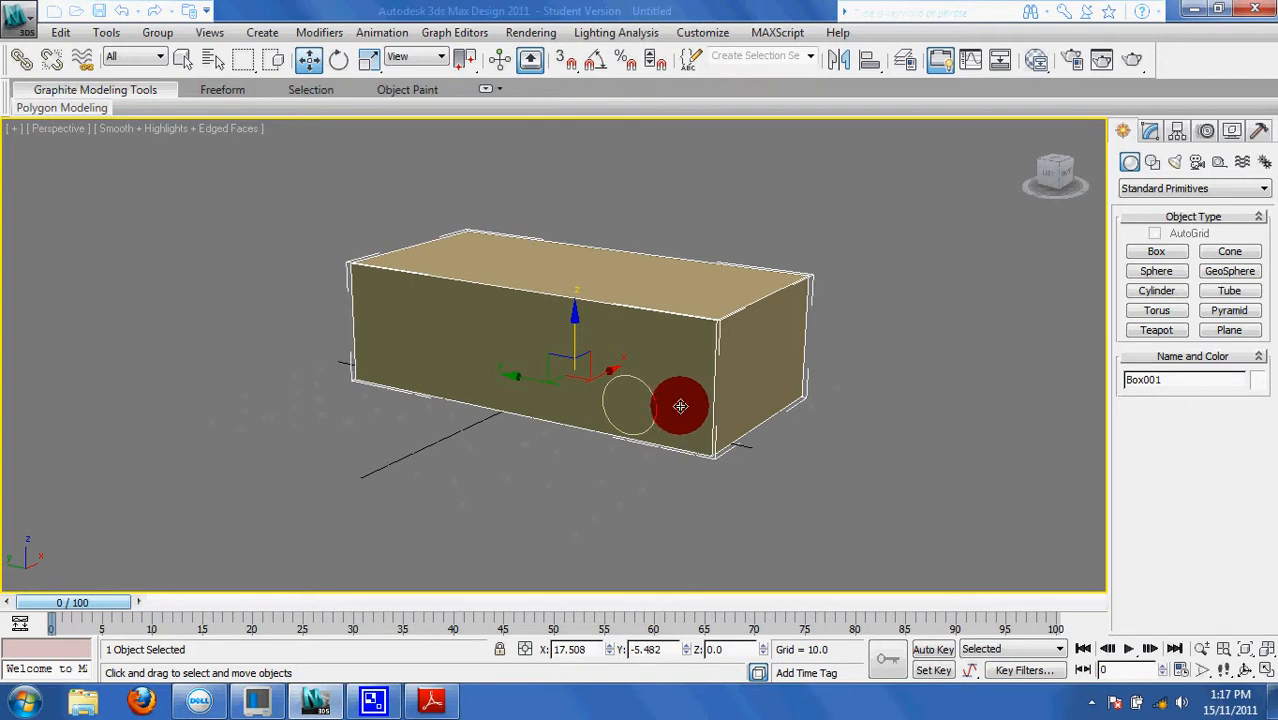
{"action": "left_click_drag", "start_coordinate": [680, 405], "coordinate": [624, 365]}
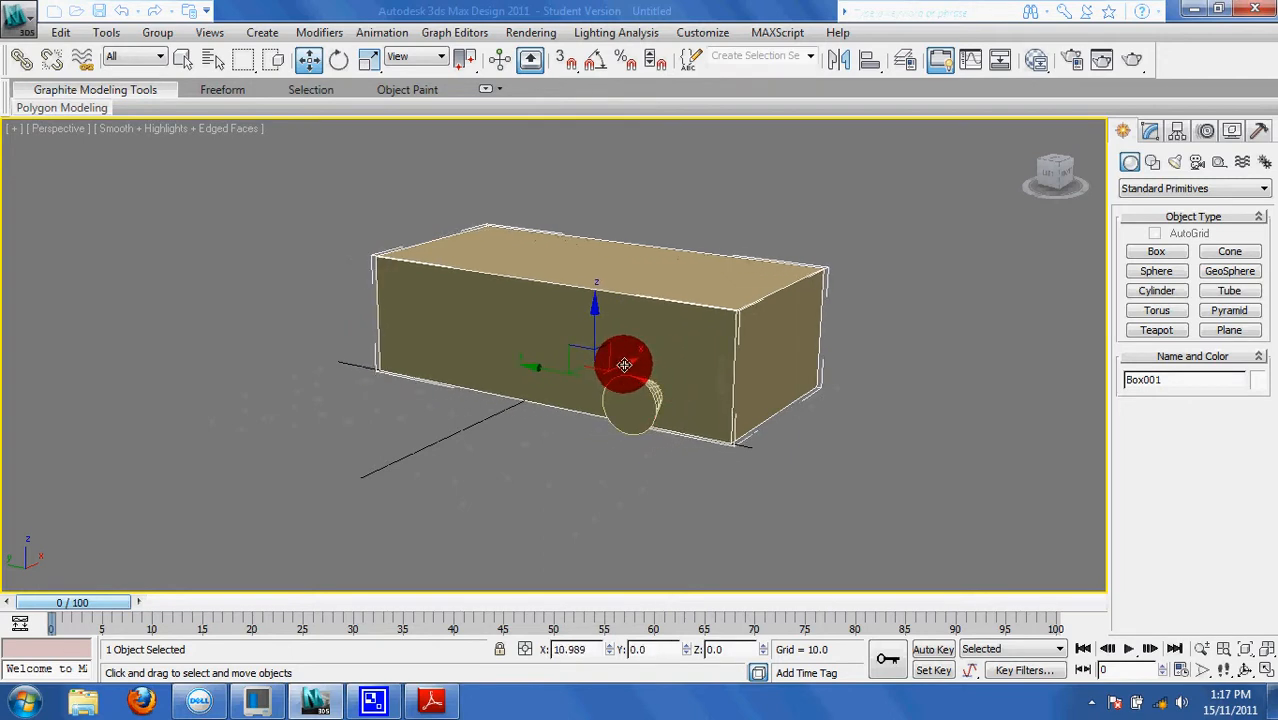
{"action": "left_click", "coordinate": [618, 478]}
Step: Clone the cone as an instance in the same place
{"action": "left_click", "coordinate": [636, 410]}
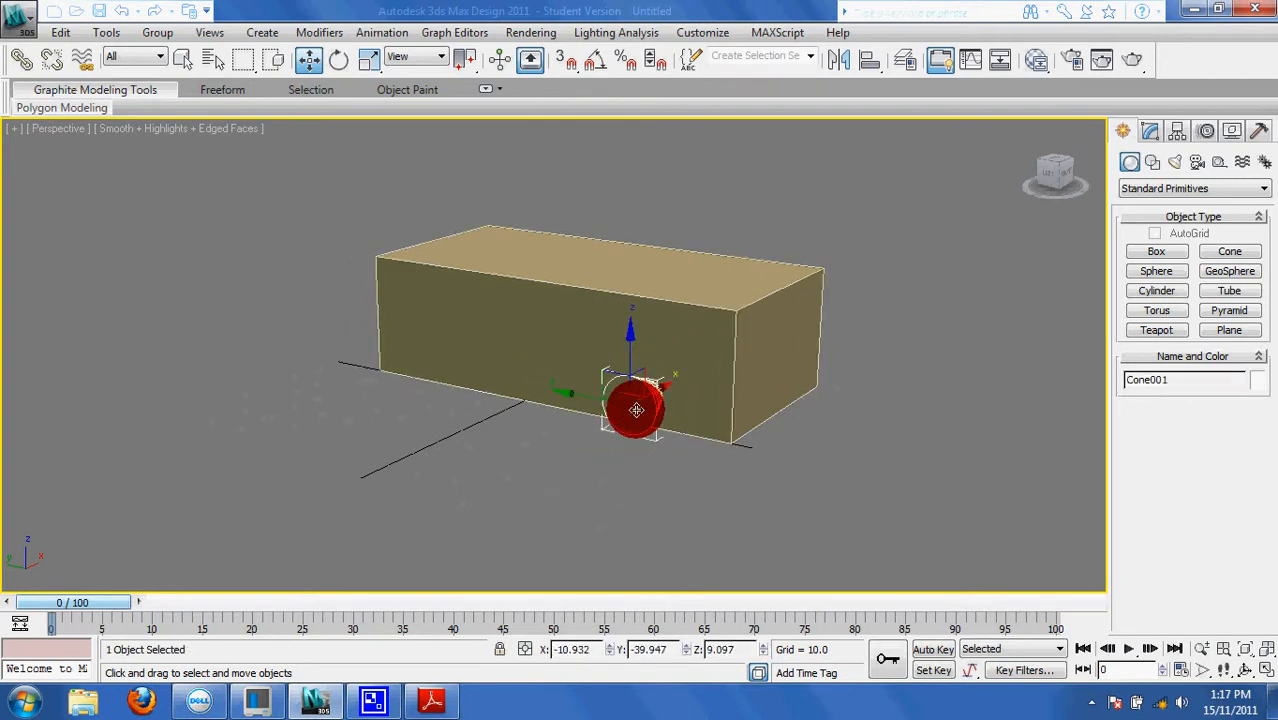
{"action": "mouse_move", "coordinate": [636, 410]}
{"action": "right_mouse_down"}
{"action": "mouse_move", "coordinate": [669, 512]}
{"action": "mouse_move", "coordinate": [663, 502]}
{"action": "right_mouse_up"}
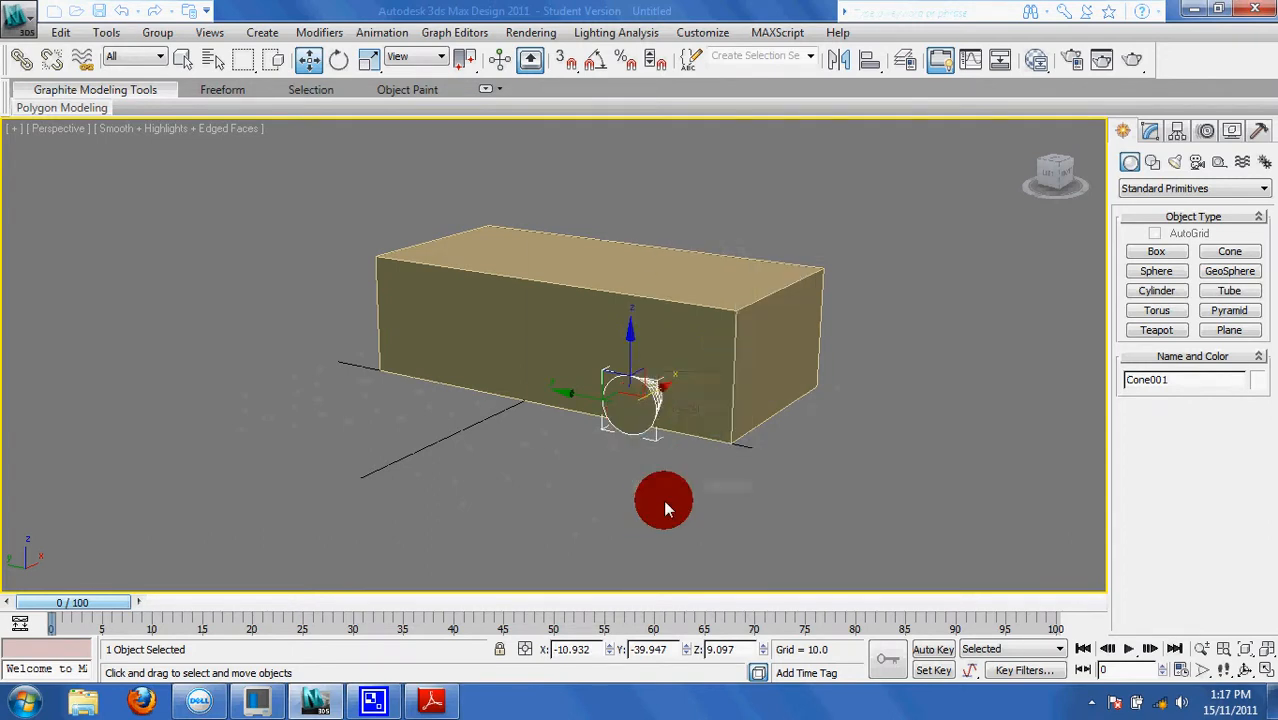
{"action": "left_click", "coordinate": [566, 321]}
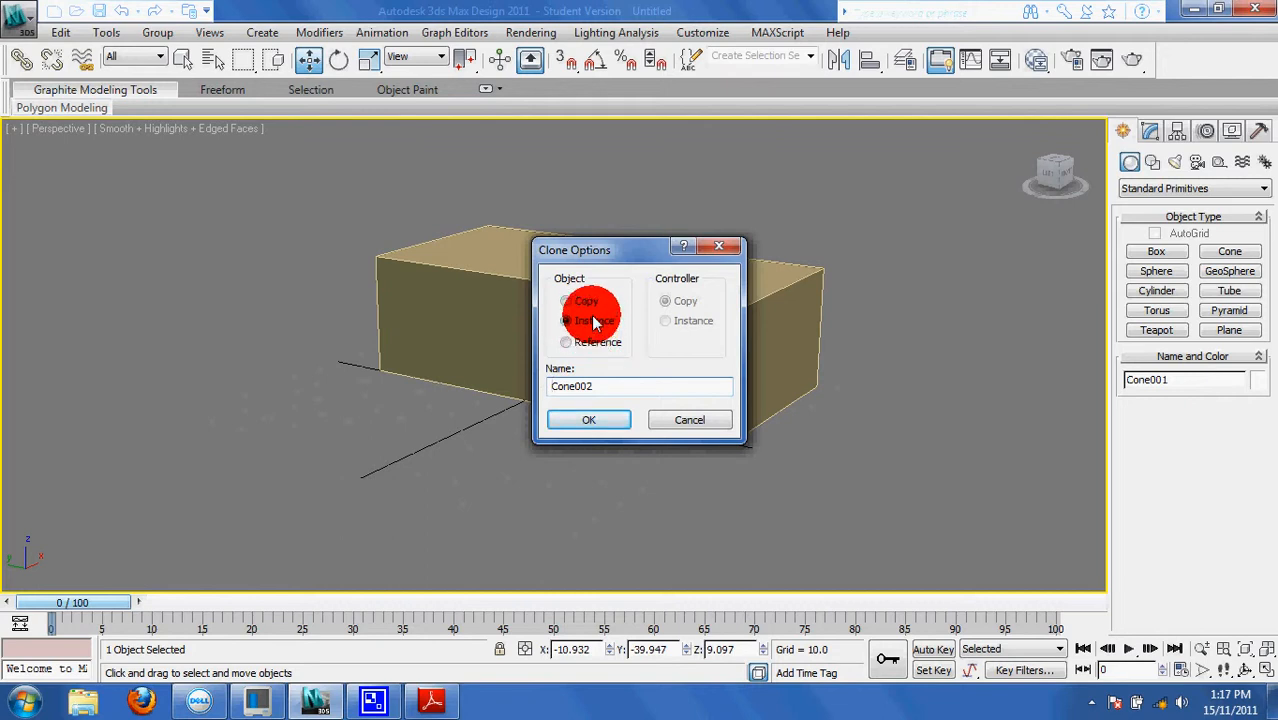
{"action": "left_click", "coordinate": [590, 422]}
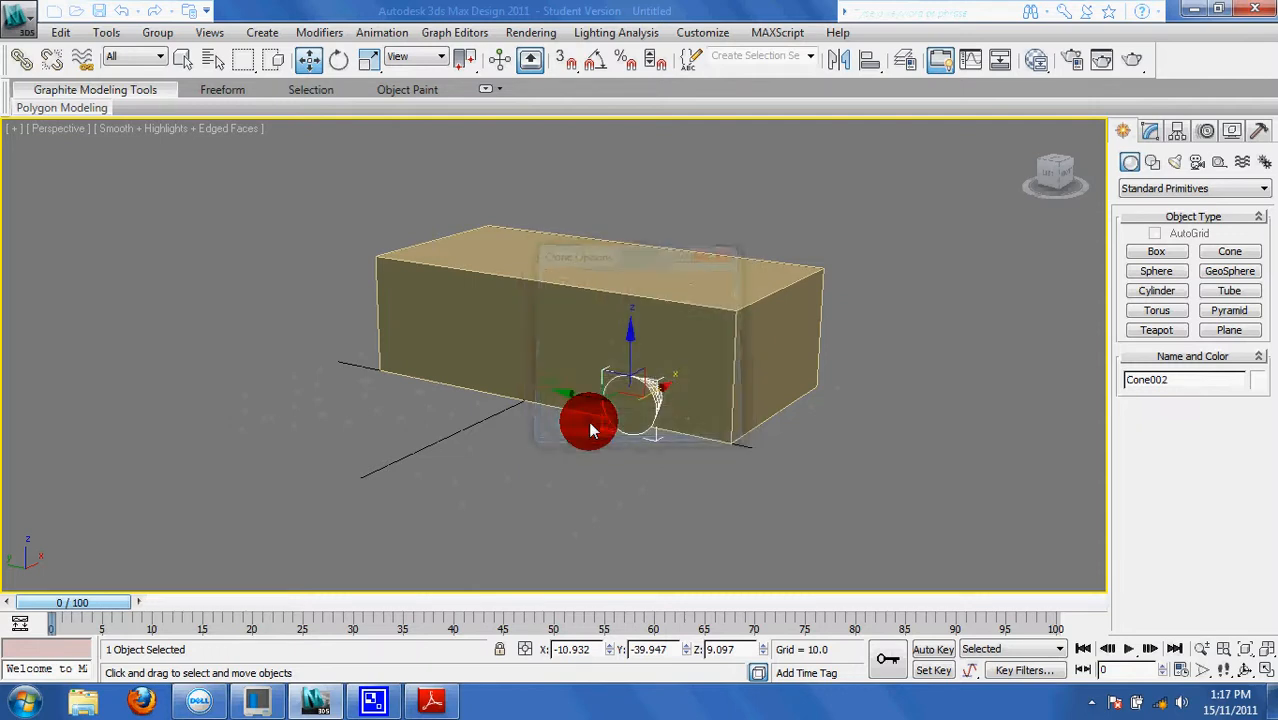
Step: Move the cloned cone along the front face to about X -12.3, Y -22, and place another instance of it at about Y -0.5
{"action": "mouse_move", "coordinate": [603, 400]}
{"action": "left_mouse_down"}
{"action": "mouse_move", "coordinate": [540, 389]}
{"action": "mouse_move", "coordinate": [581, 393]}
{"action": "left_mouse_up"}
{"action": "right_click", "coordinate": [581, 393]}
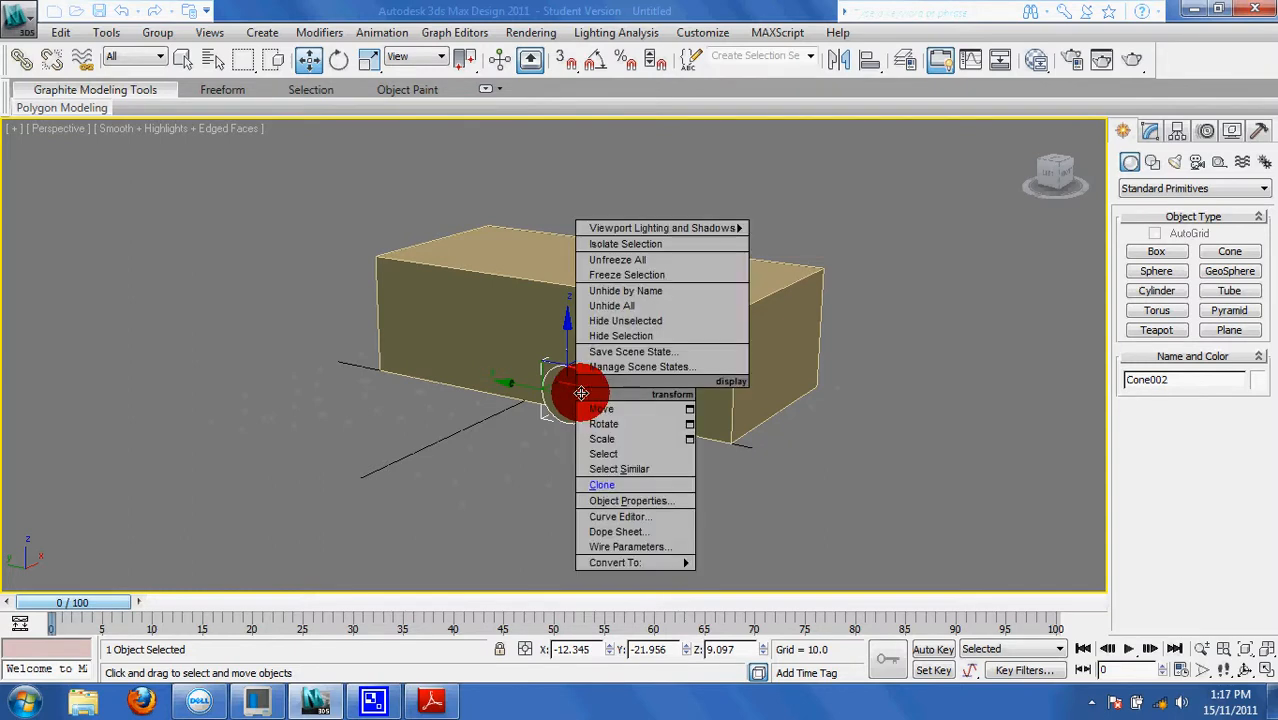
{"action": "left_click", "coordinate": [612, 488]}
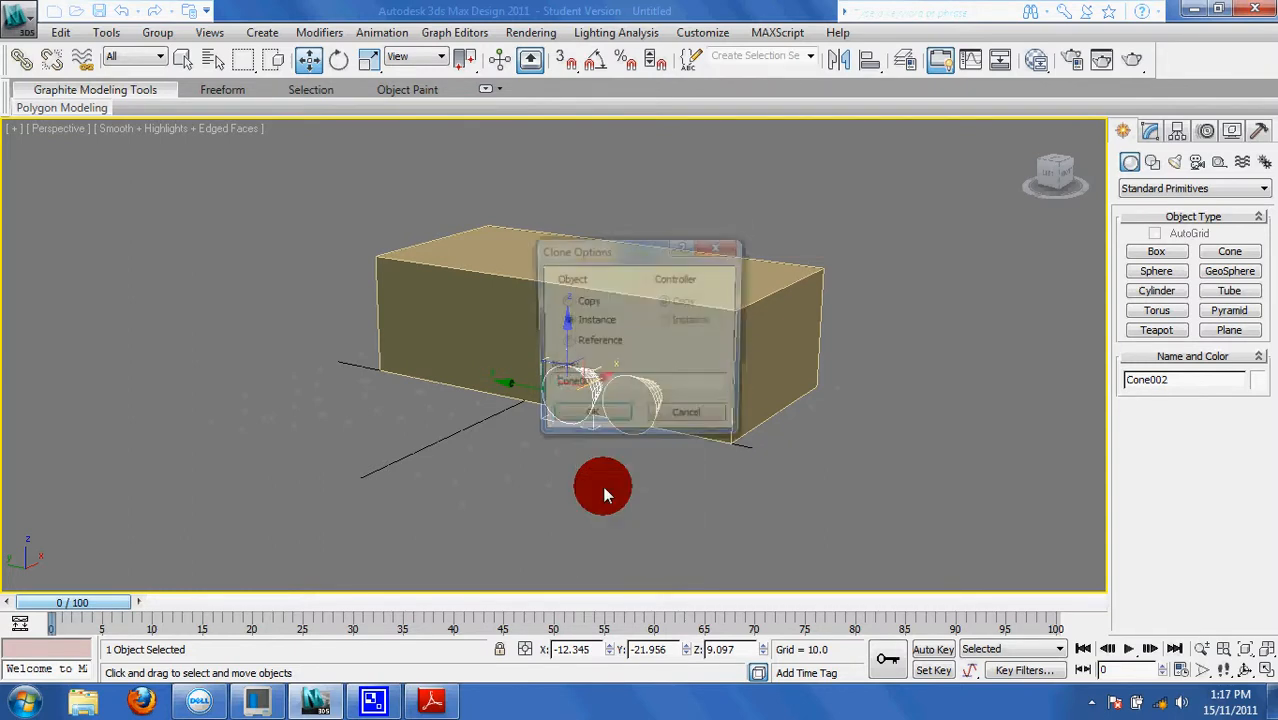
{"action": "left_click", "coordinate": [599, 426]}
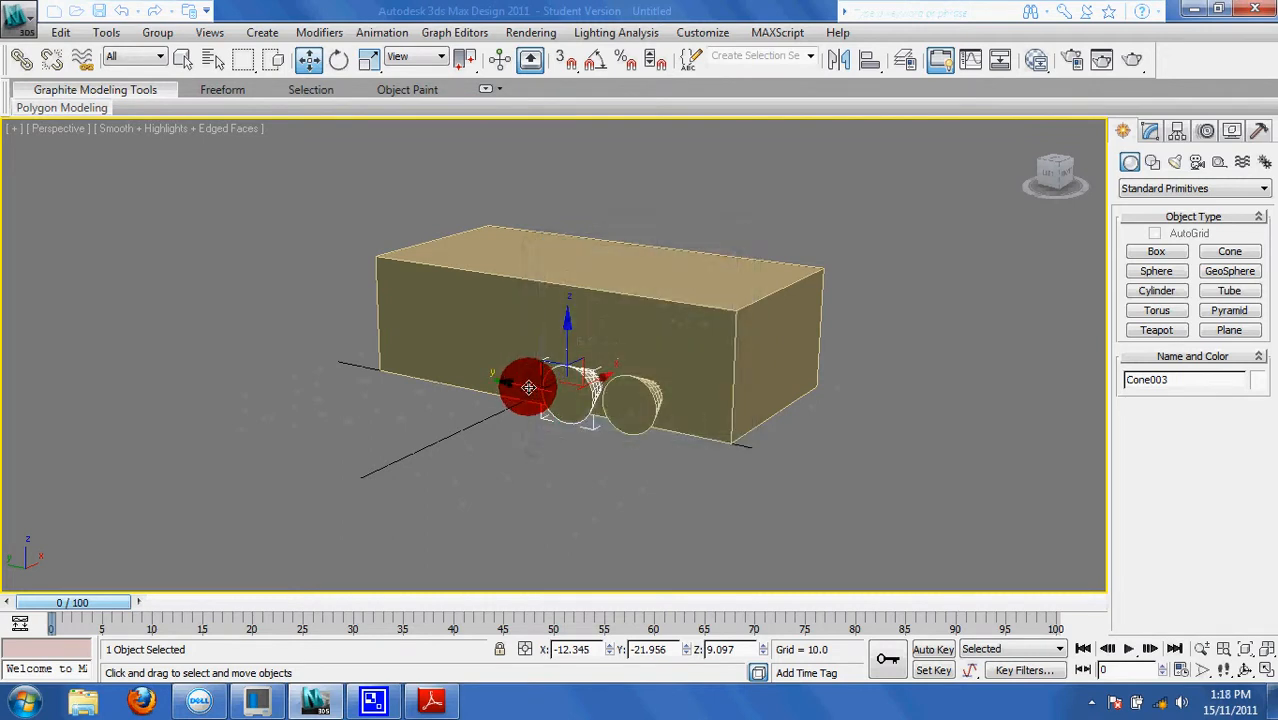
{"action": "mouse_move", "coordinate": [525, 386]}
{"action": "left_mouse_down"}
{"action": "mouse_move", "coordinate": [445, 376]}
{"action": "mouse_move", "coordinate": [497, 387]}
{"action": "left_mouse_up"}
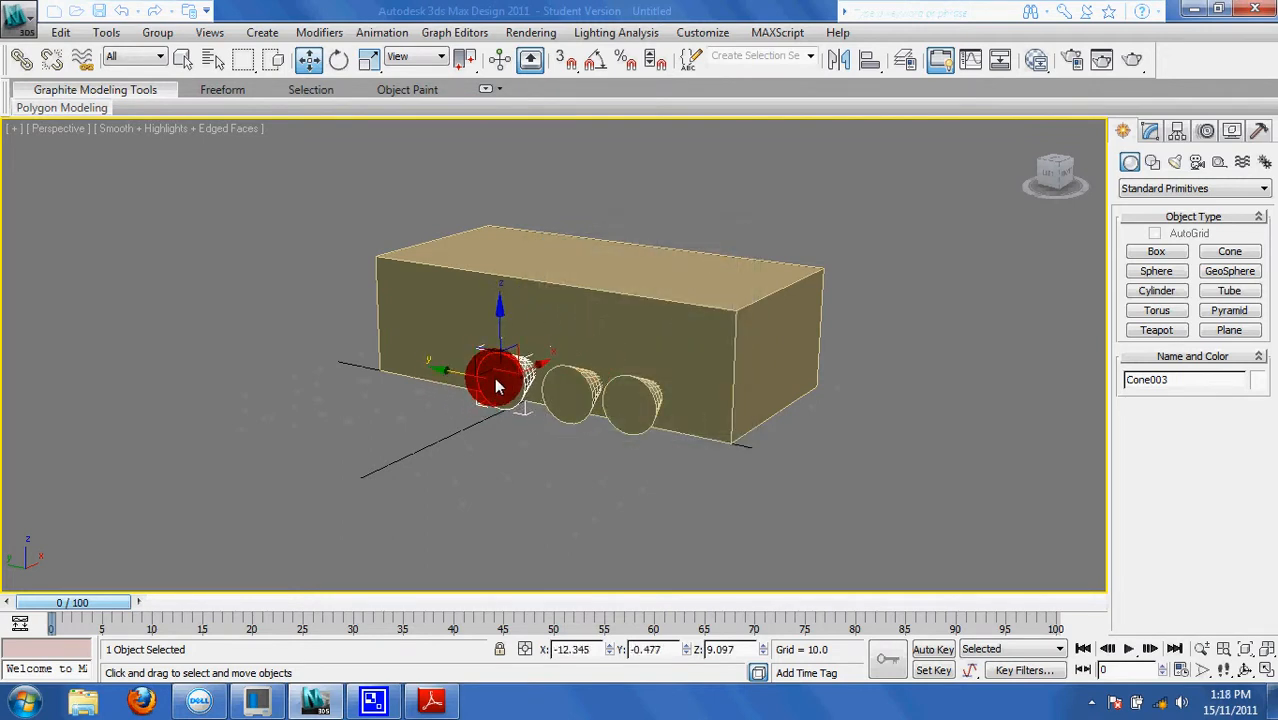
Step: Clone the third cone as an instance and move it along the Y axis to about 20.8 to complete a row of four
{"action": "right_click", "coordinate": [495, 377]}
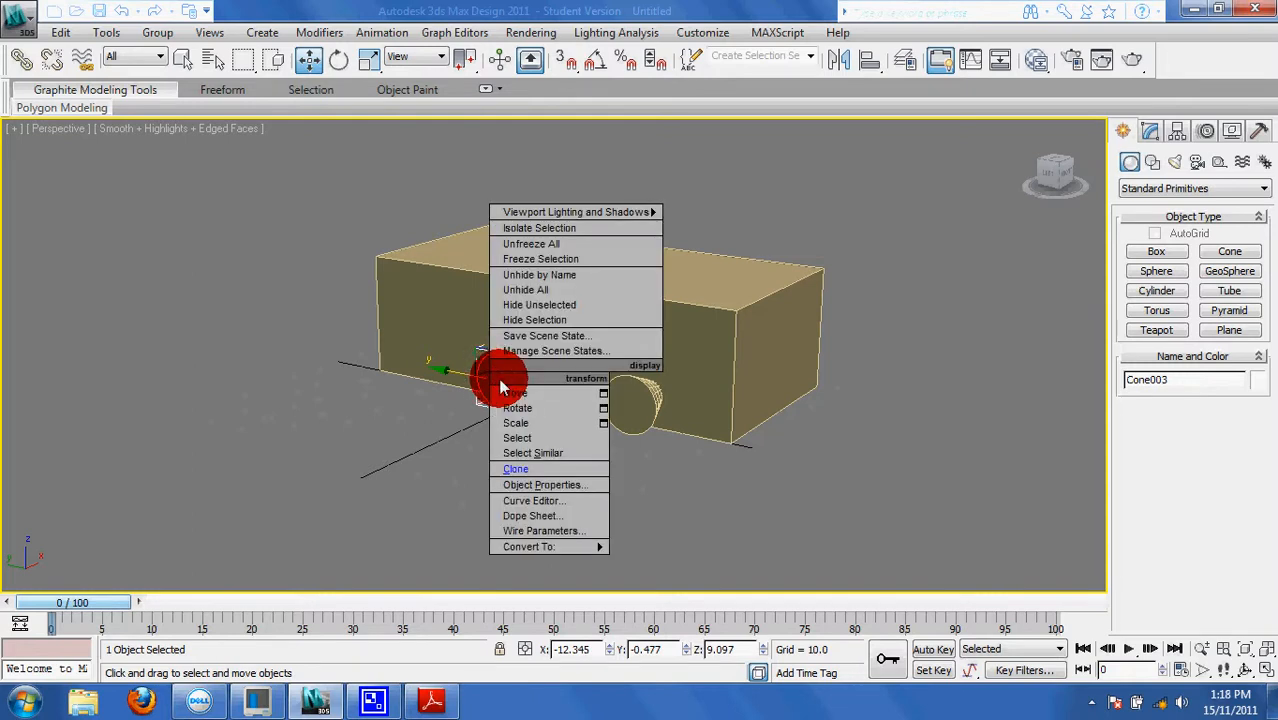
{"action": "left_click", "coordinate": [525, 466]}
{"action": "left_click", "coordinate": [600, 425]}
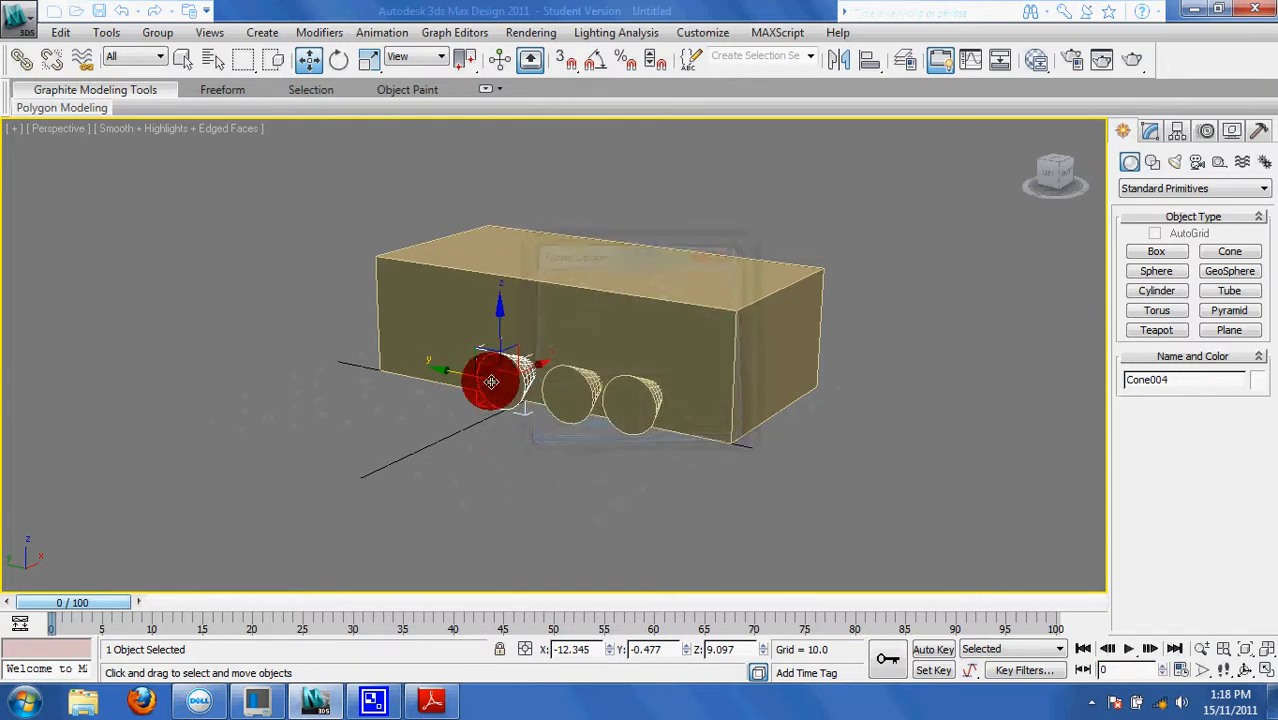
{"action": "mouse_move", "coordinate": [499, 374]}
{"action": "left_mouse_down"}
{"action": "mouse_move", "coordinate": [385, 368]}
{"action": "mouse_move", "coordinate": [397, 369]}
{"action": "left_mouse_up"}
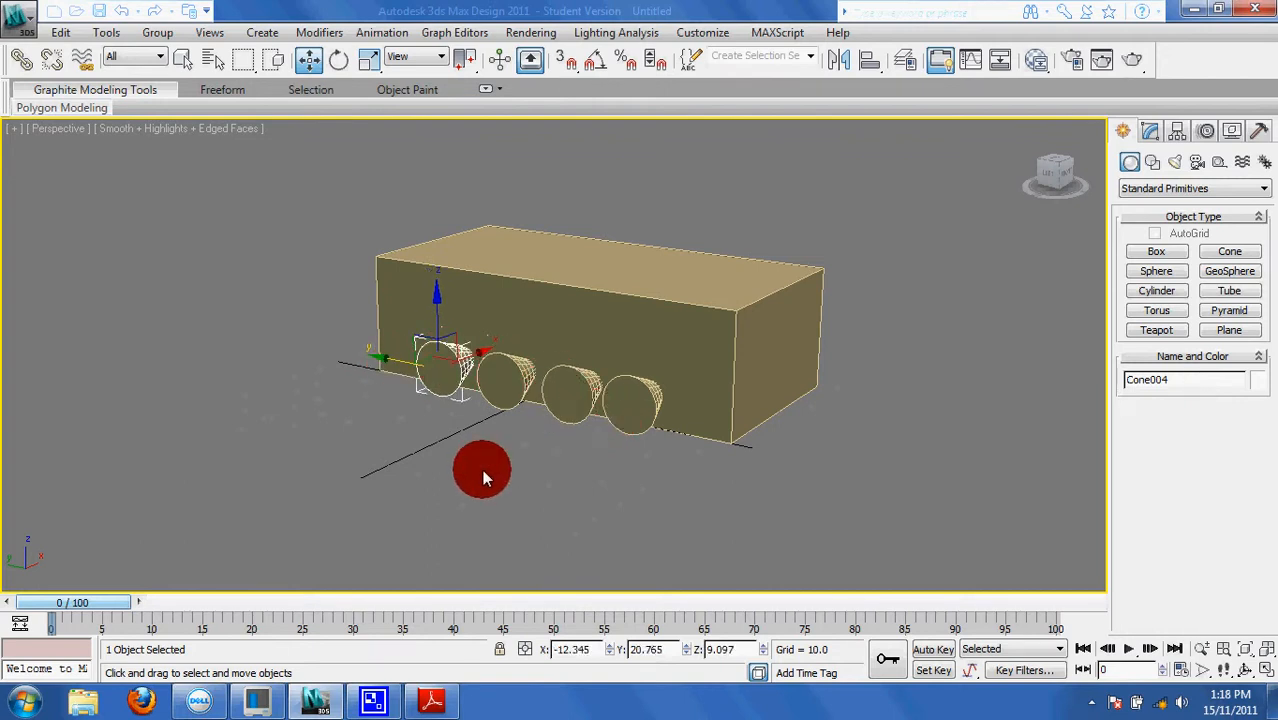
{"action": "left_click", "coordinate": [482, 469]}
Step: Clone all four cones together as instances and raise the copies about 17.3 units along Z to form an upper row
{"action": "left_click", "coordinate": [618, 404]}
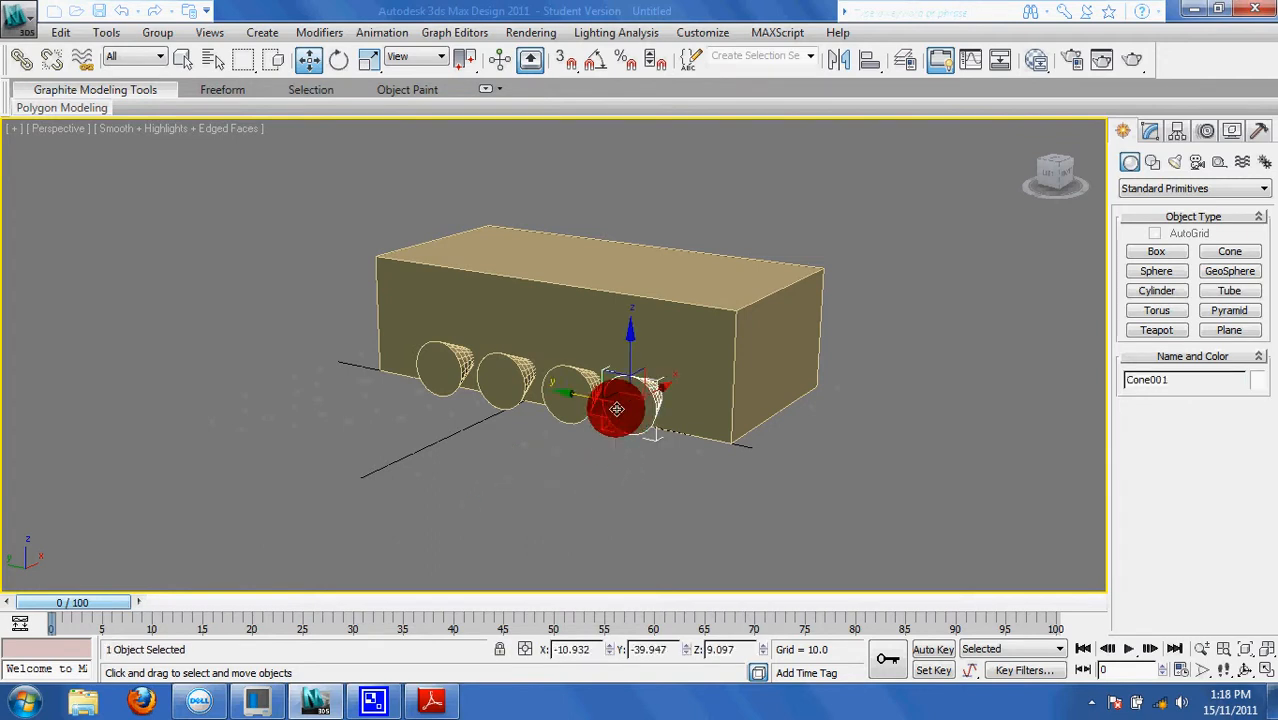
{"action": "left_click", "coordinate": [561, 404], "text": "ctrl"}
{"action": "left_click", "coordinate": [500, 385], "text": "ctrl"}
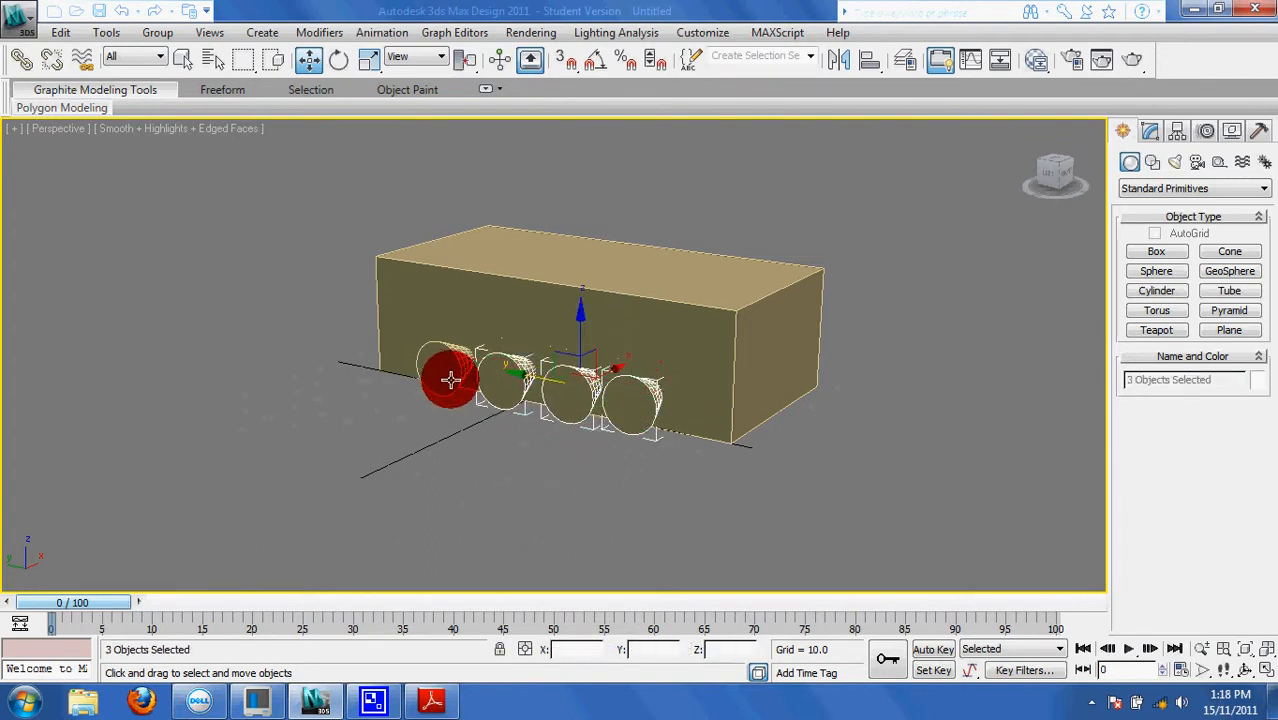
{"action": "left_click", "coordinate": [447, 377], "text": "ctrl"}
{"action": "right_click", "coordinate": [447, 377]}
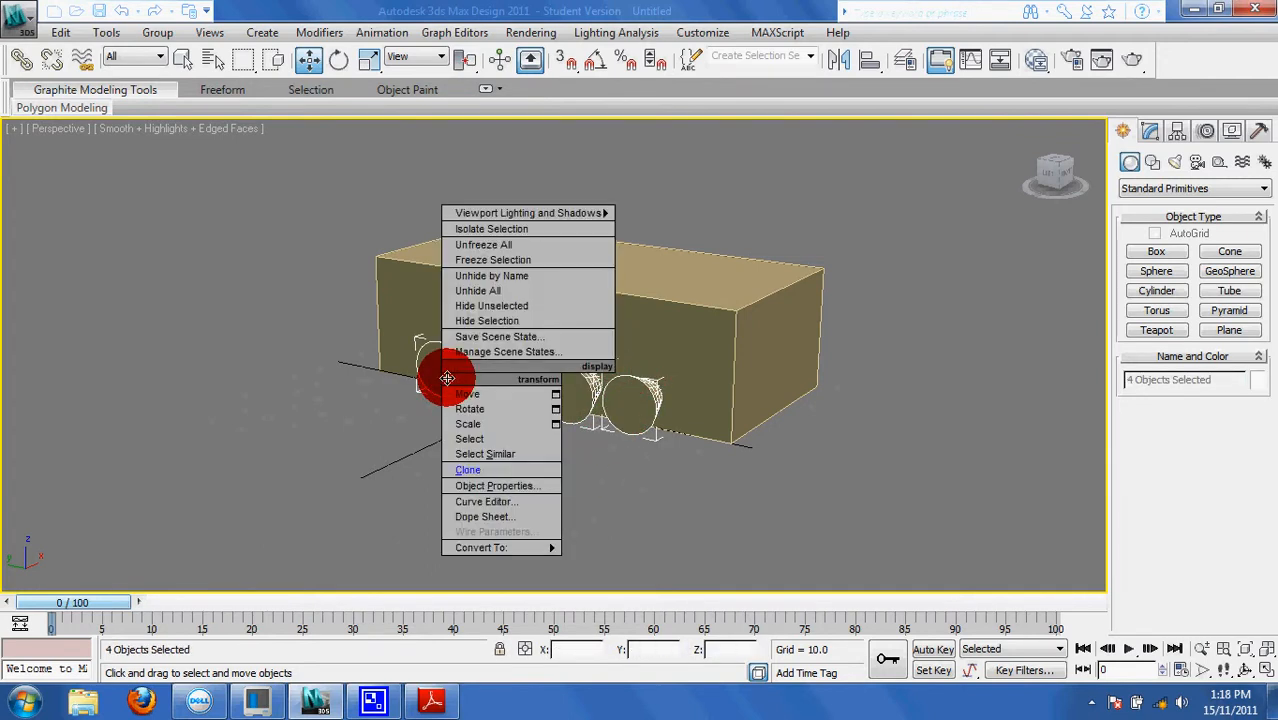
{"action": "left_click", "coordinate": [466, 477]}
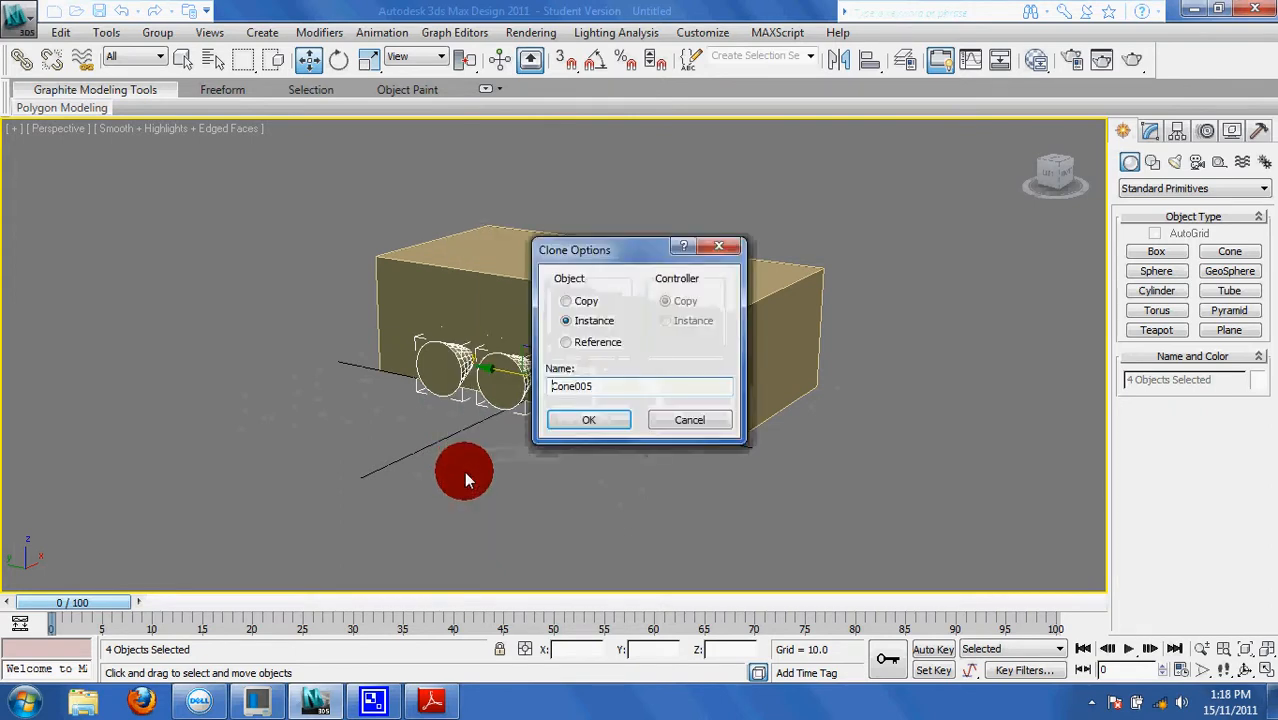
{"action": "left_click", "coordinate": [590, 422]}
{"action": "left_click_drag", "start_coordinate": [532, 378], "coordinate": [551, 249]}
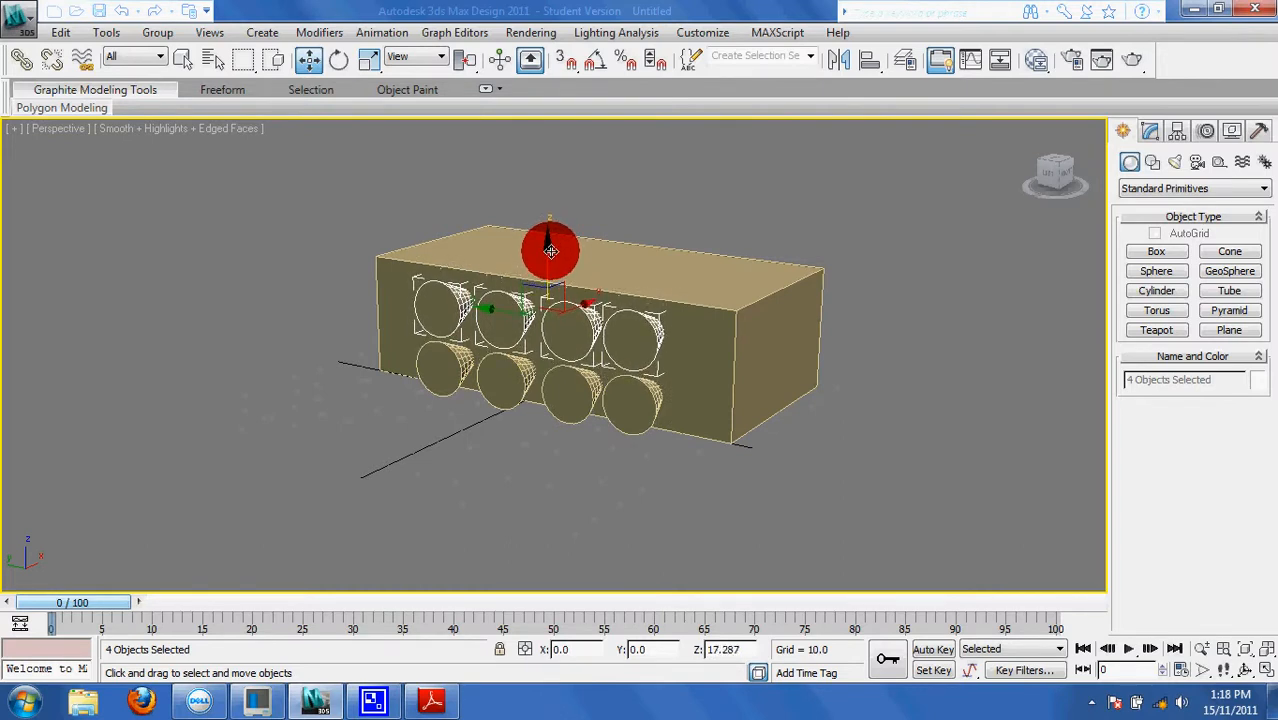
{"action": "left_click", "coordinate": [636, 196]}
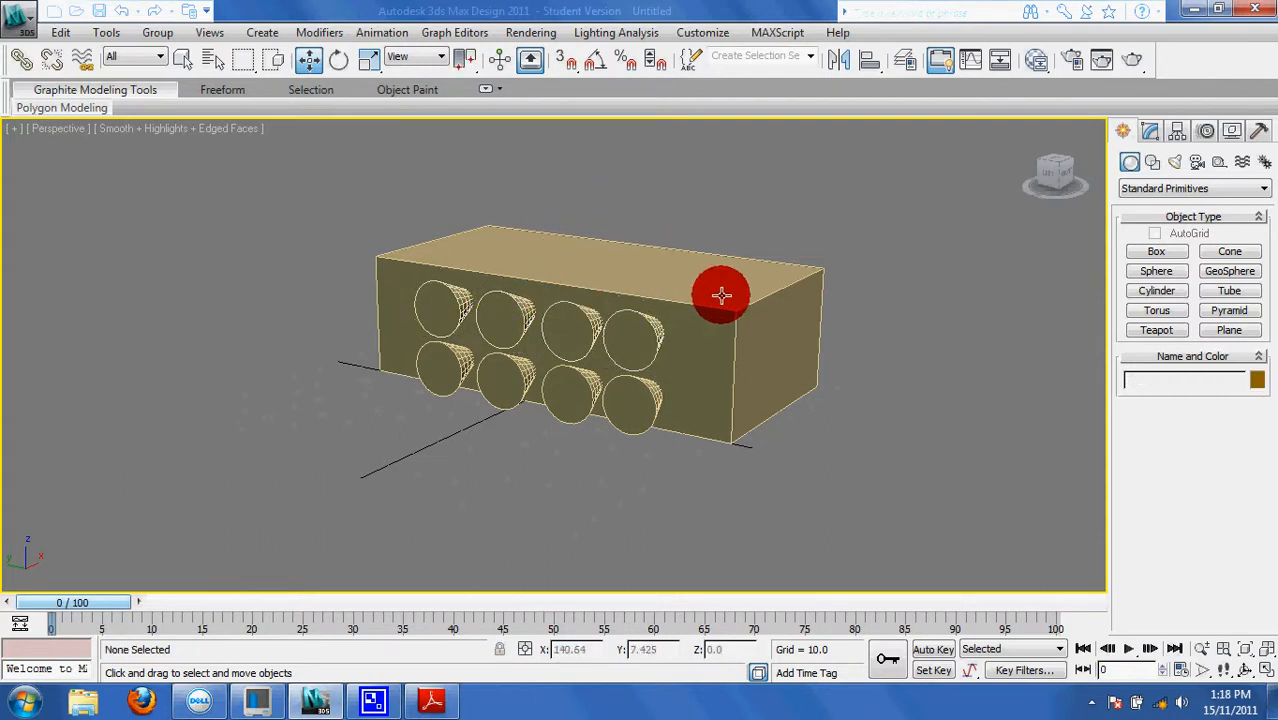
Step: Move the box to about X 18.9, Y -4.1 so the cones sink into its front face with only their bases slightly protruding
{"action": "left_click", "coordinate": [721, 294]}
{"action": "right_click", "coordinate": [721, 292]}
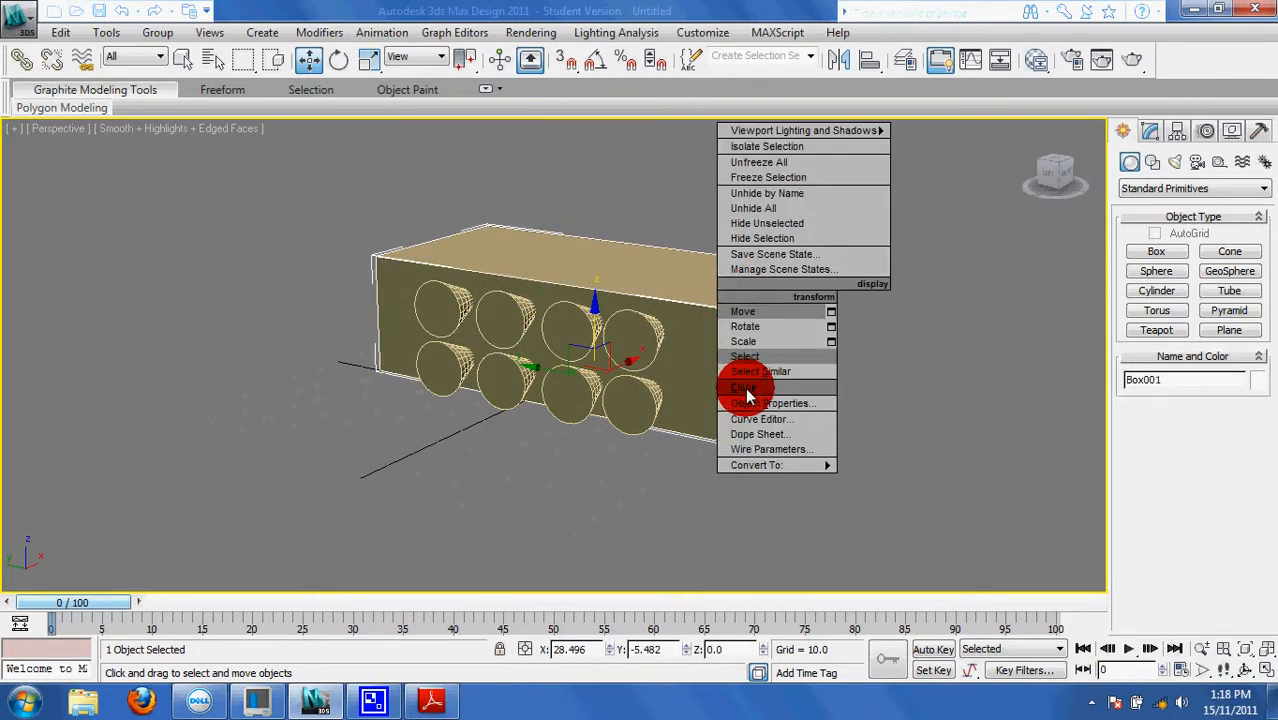
{"action": "left_click", "coordinate": [760, 312]}
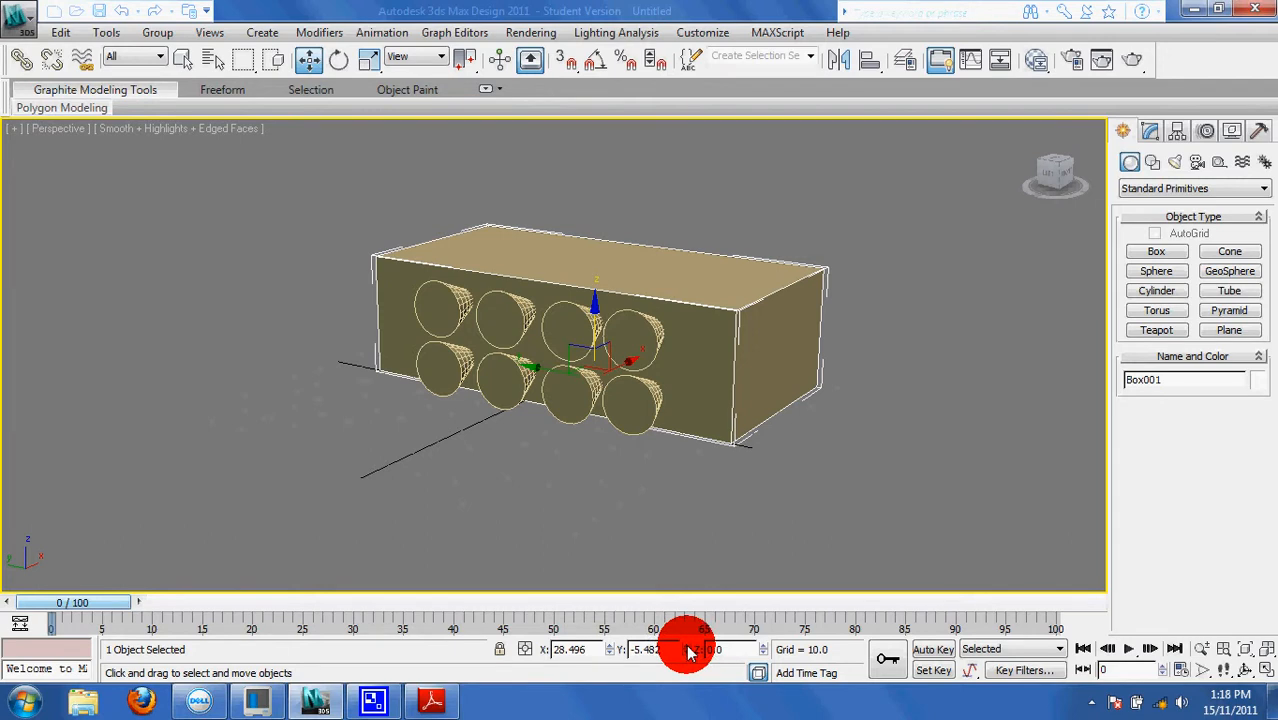
{"action": "left_click_drag", "start_coordinate": [688, 651], "coordinate": [692, 657]}
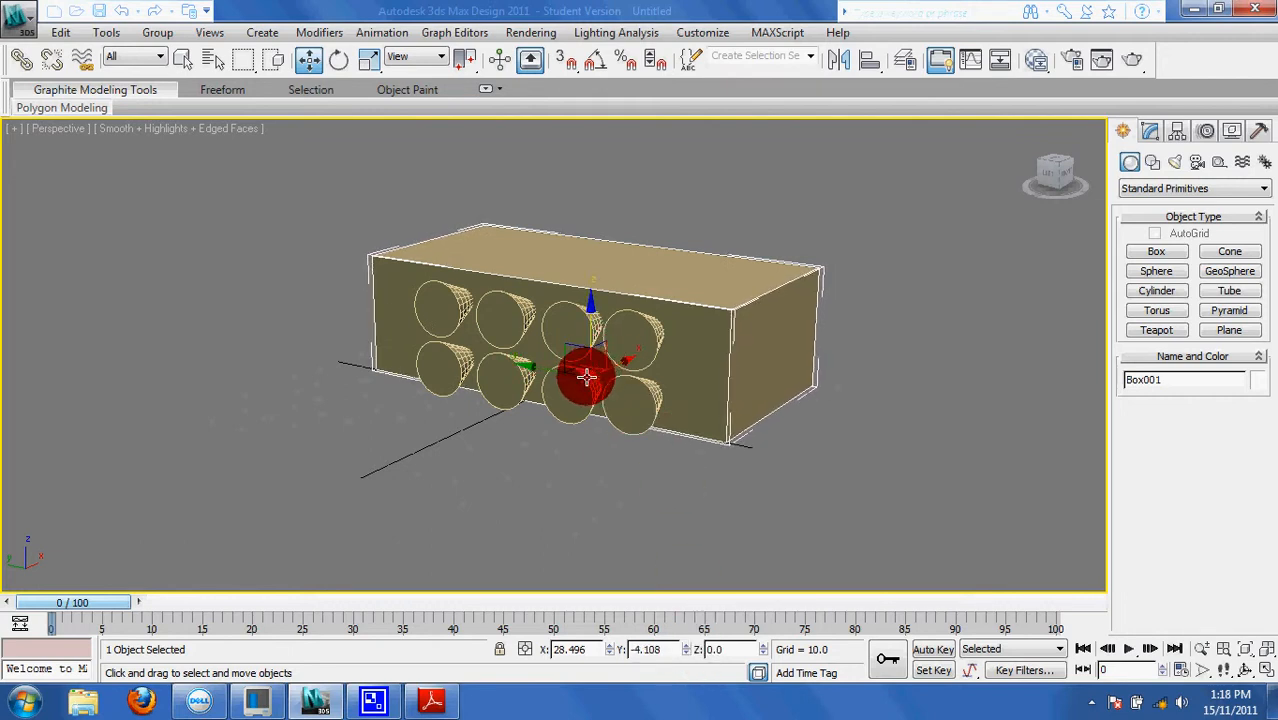
{"action": "left_click", "coordinate": [609, 647]}
{"action": "left_click", "coordinate": [609, 647]}
{"action": "left_click_drag", "start_coordinate": [612, 650], "coordinate": [612, 658]}
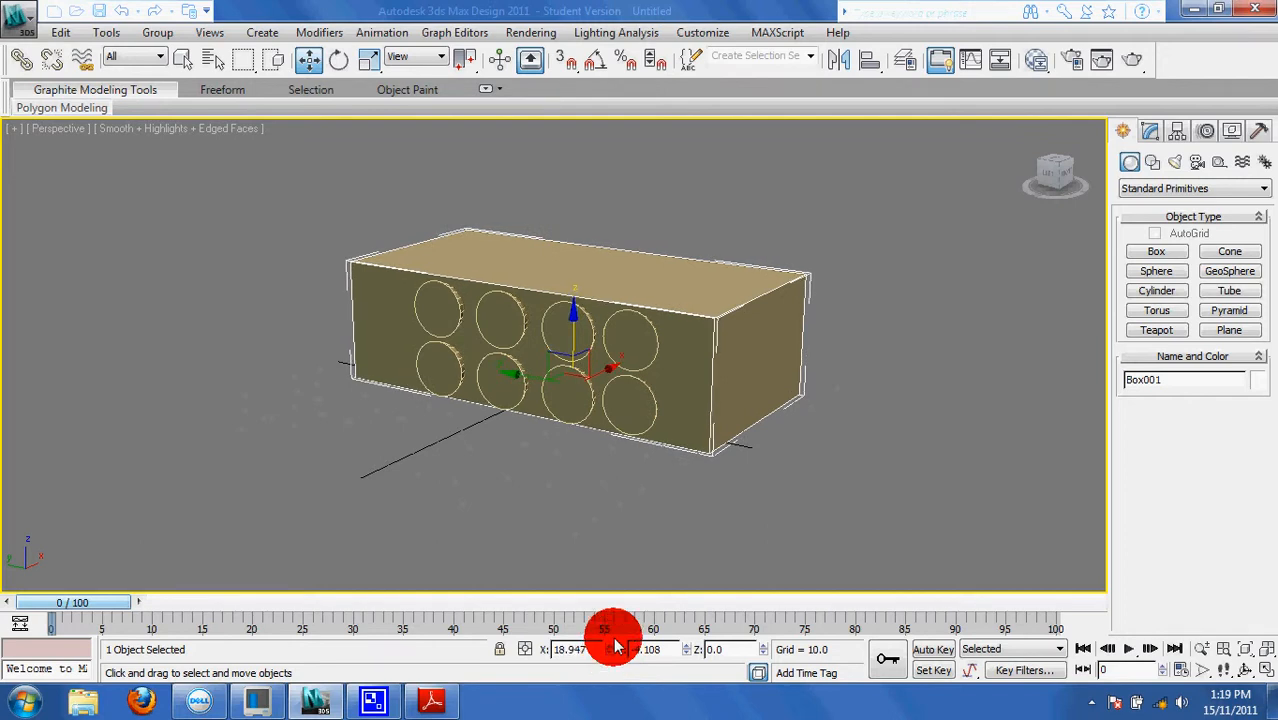
{"action": "left_click", "coordinate": [630, 532]}
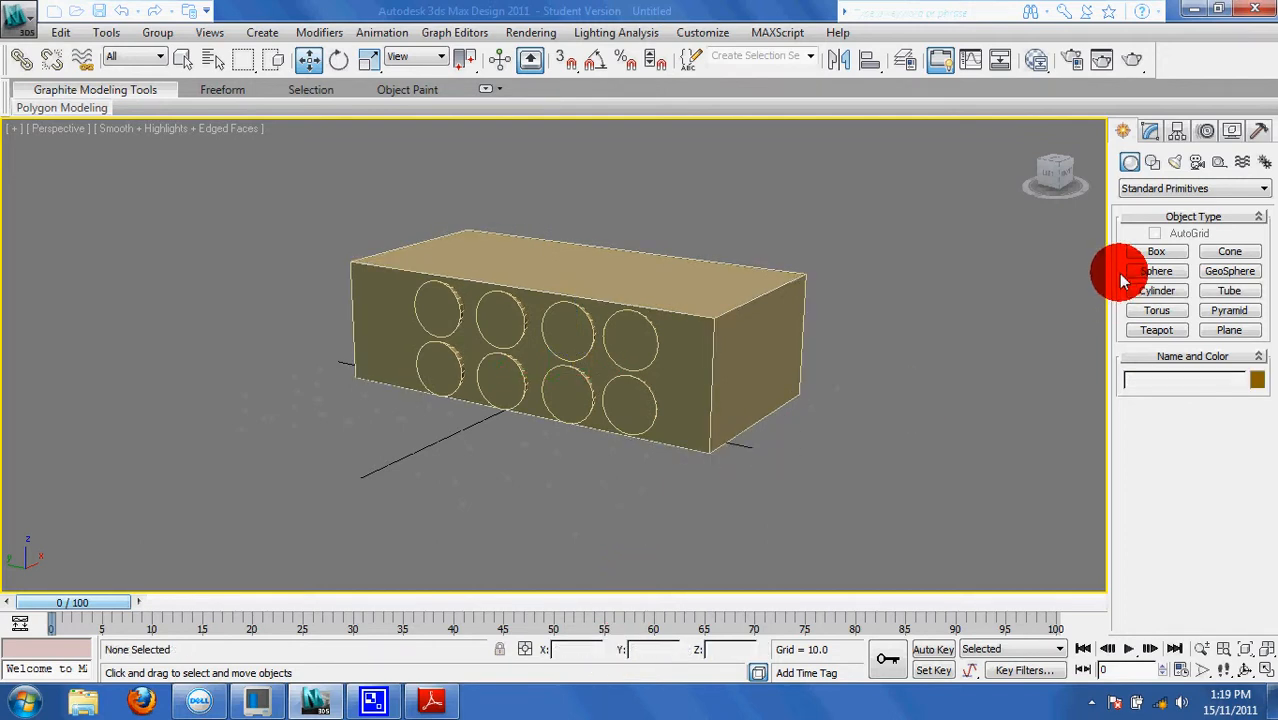
Step: Subtract all eight cones from the box with the ProBoolean compound object
{"action": "left_click", "coordinate": [1264, 190]}
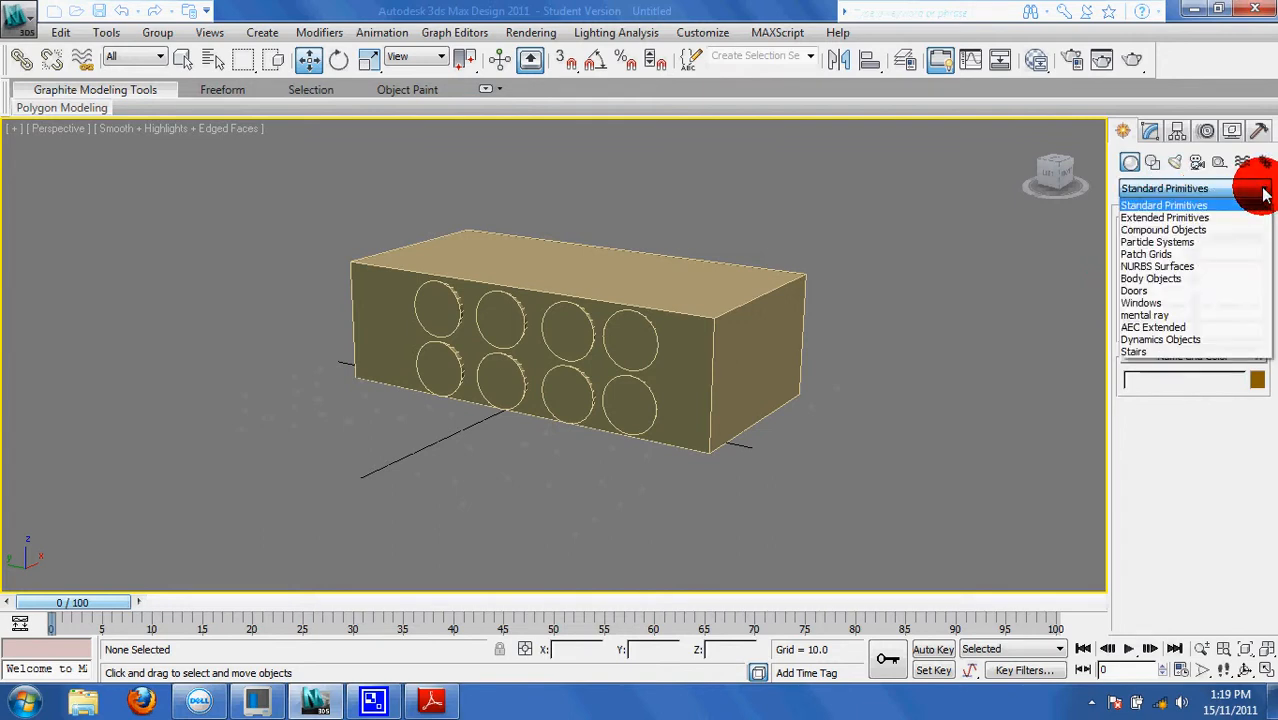
{"action": "left_click", "coordinate": [1168, 229]}
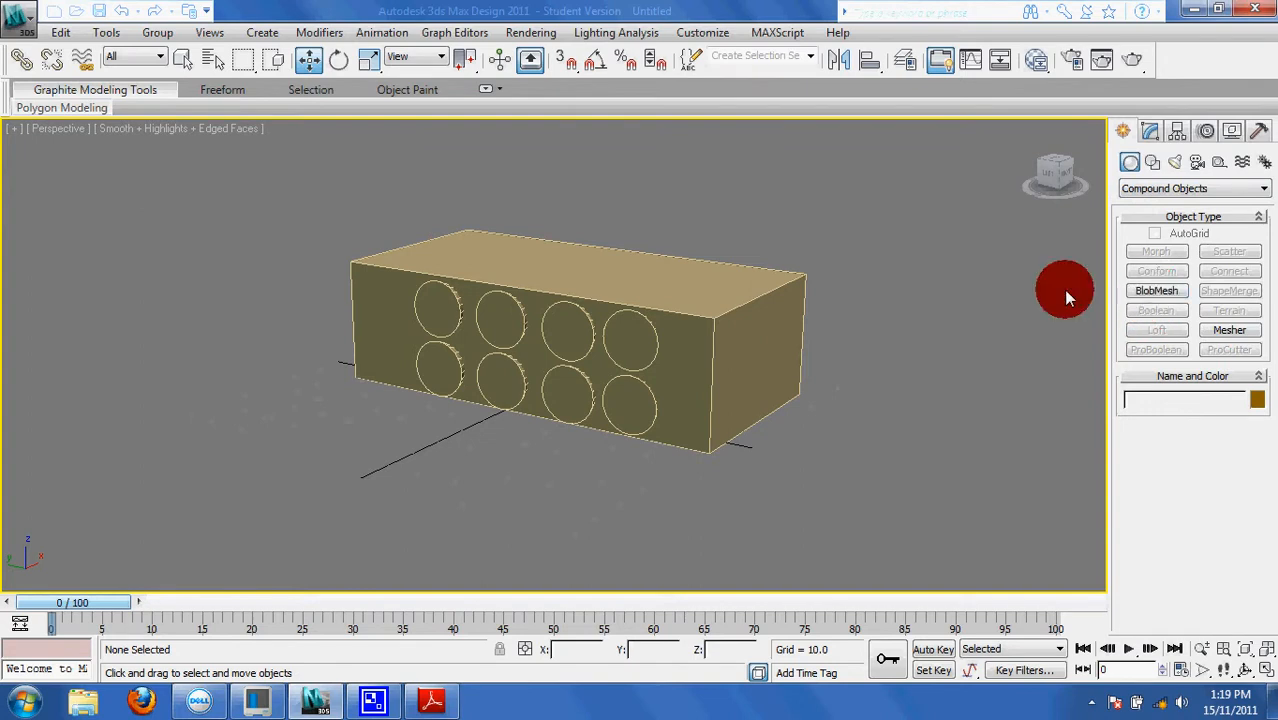
{"action": "left_click", "coordinate": [743, 314]}
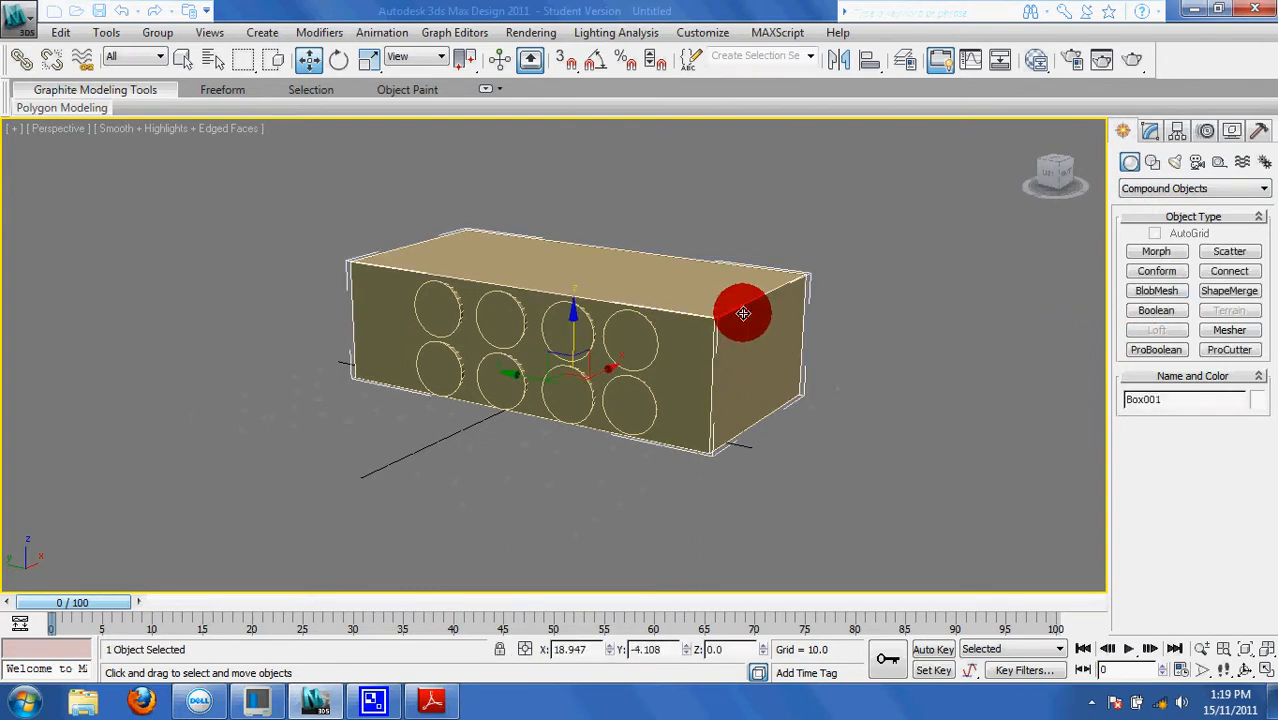
{"action": "left_click", "coordinate": [1157, 350]}
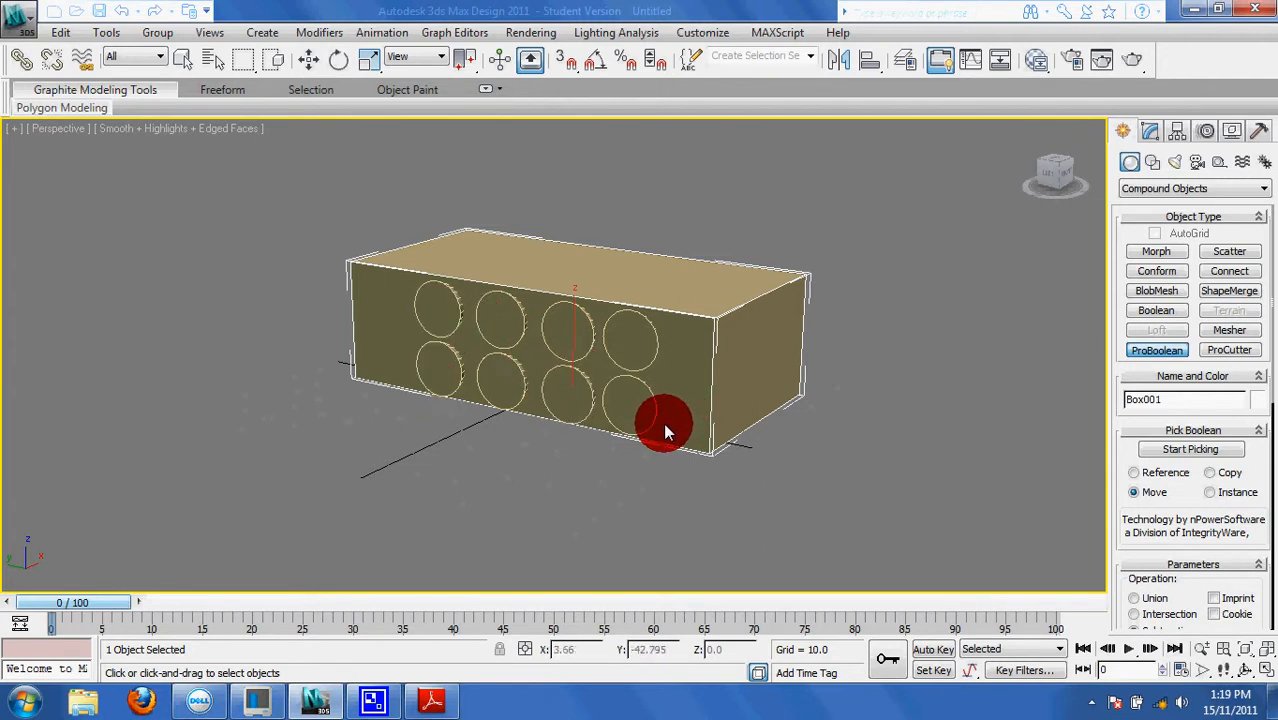
{"action": "left_click", "coordinate": [1188, 450]}
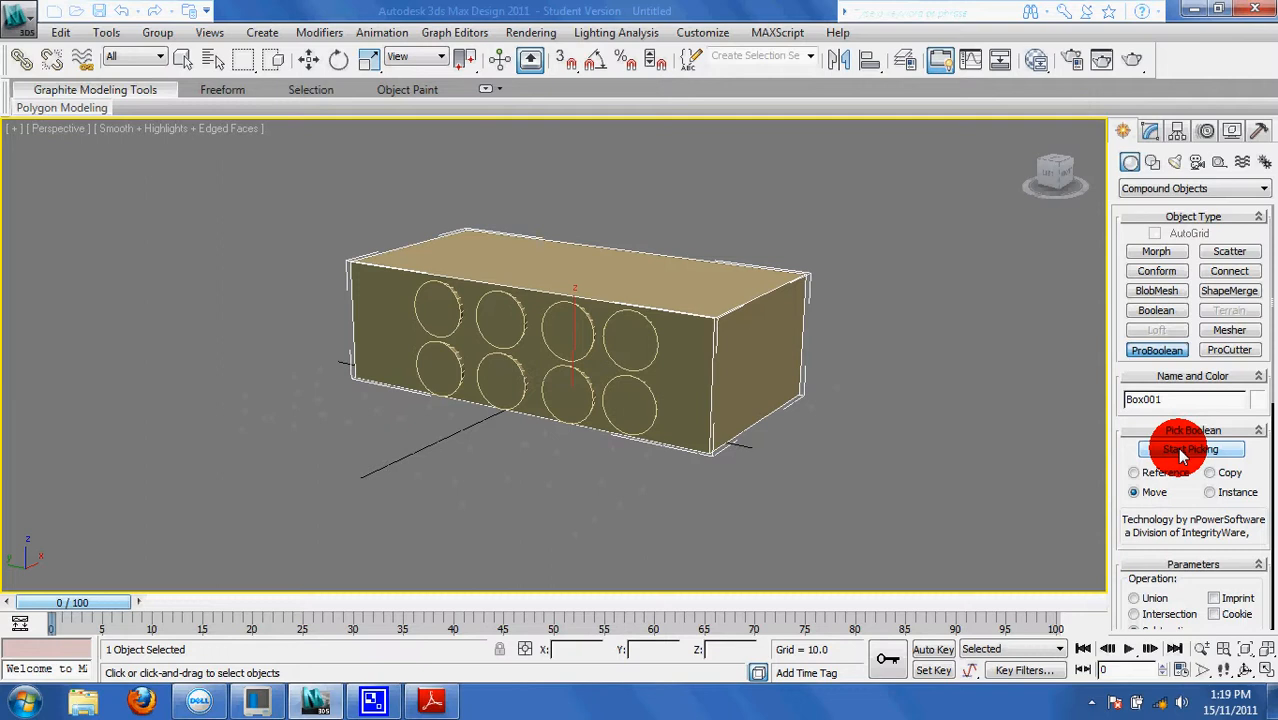
{"action": "left_click", "coordinate": [1183, 452]}
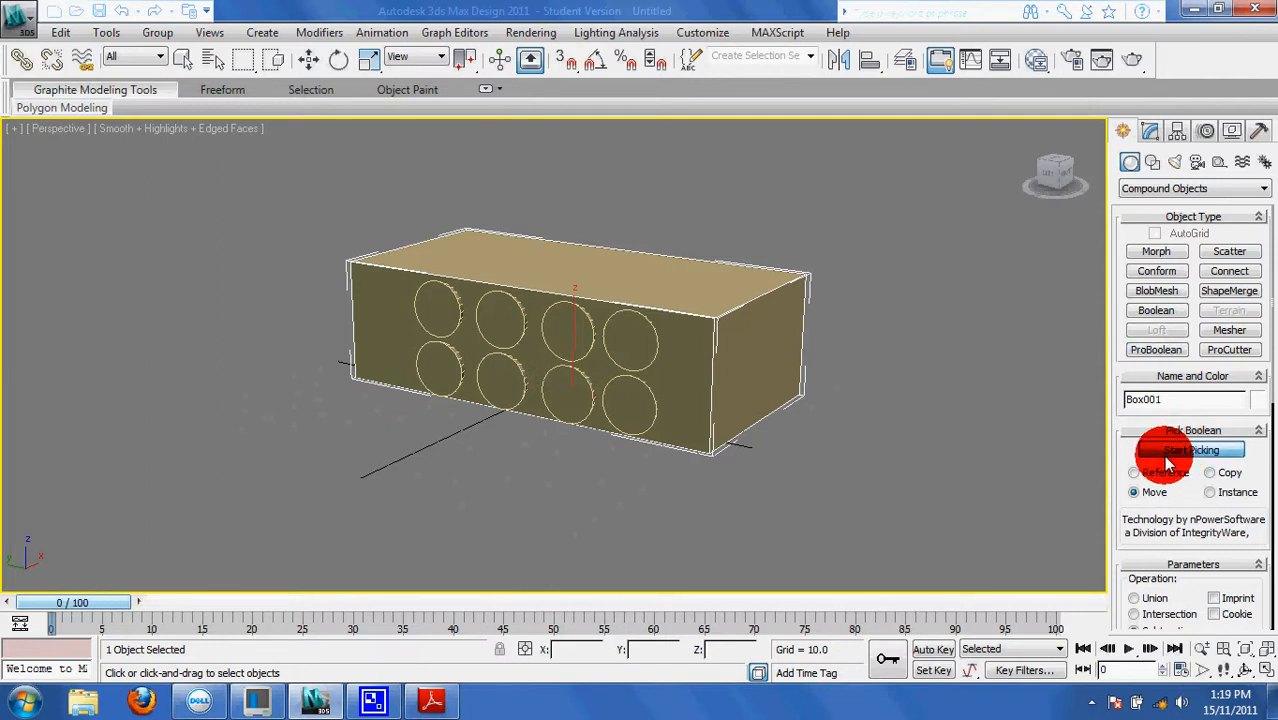
{"action": "left_click", "coordinate": [635, 410]}
{"action": "left_click", "coordinate": [637, 337]}
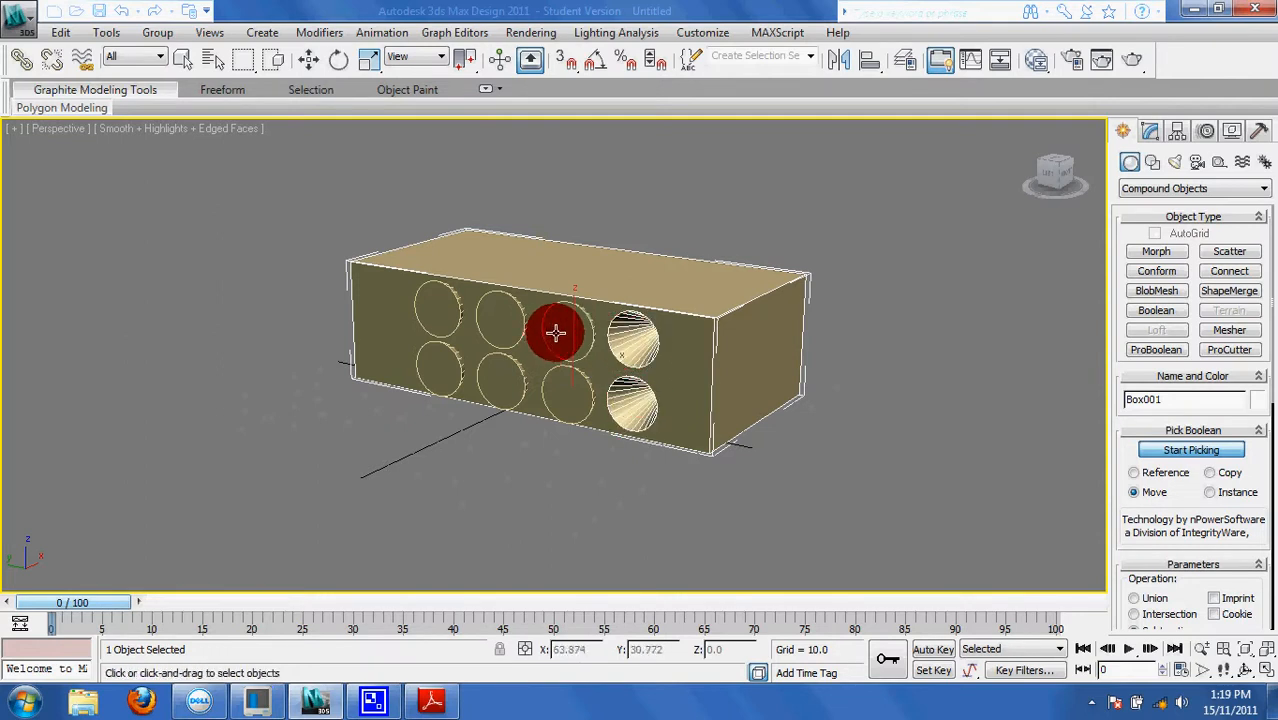
{"action": "left_click", "coordinate": [568, 333]}
{"action": "left_click", "coordinate": [562, 398]}
{"action": "left_click", "coordinate": [505, 378]}
{"action": "left_click", "coordinate": [502, 315]}
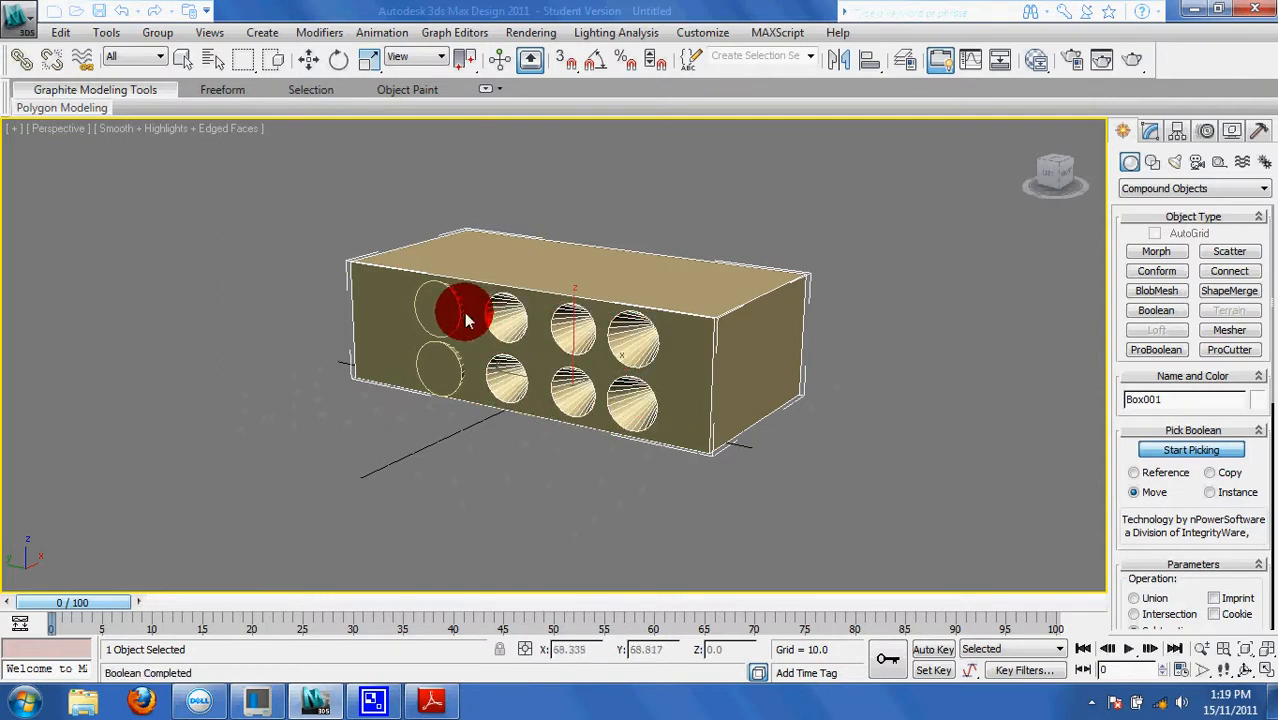
{"action": "left_click", "coordinate": [429, 304]}
{"action": "left_click", "coordinate": [428, 371]}
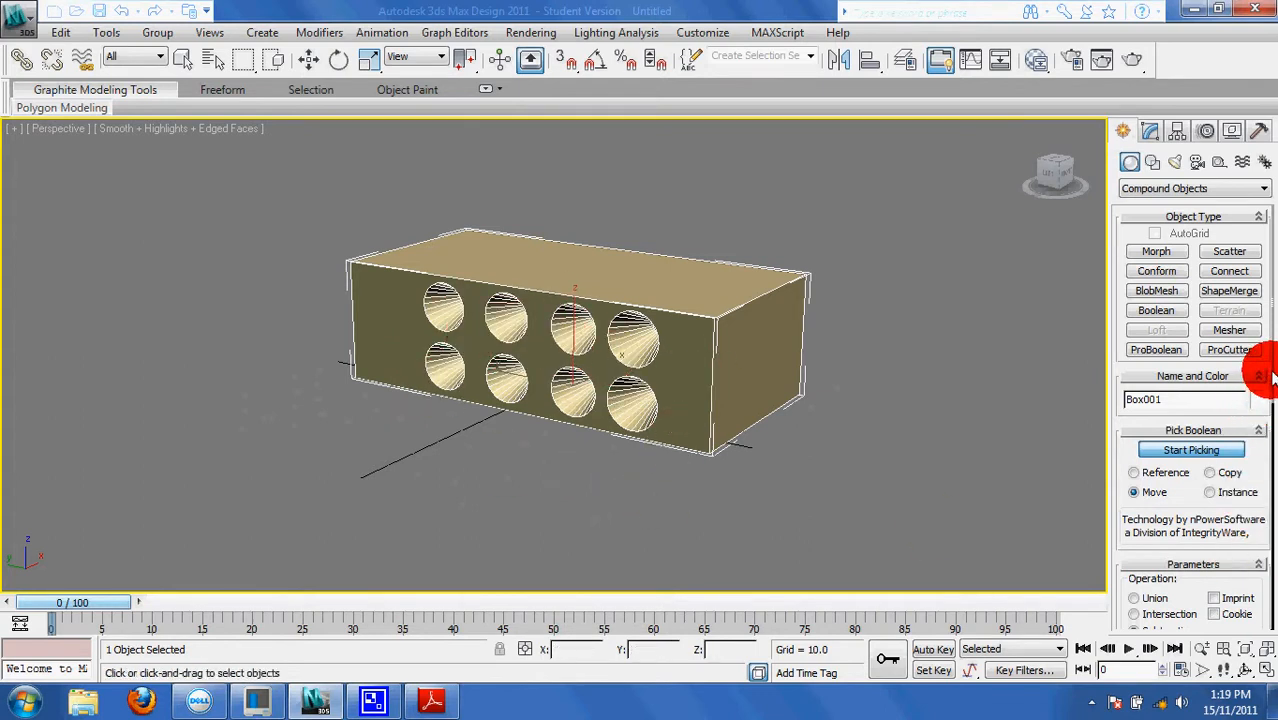
Step: Show the ProBoolean operands, then return the display to Result with Subtraction as the operation
{"action": "left_click_drag", "start_coordinate": [1272, 378], "coordinate": [1268, 530]}
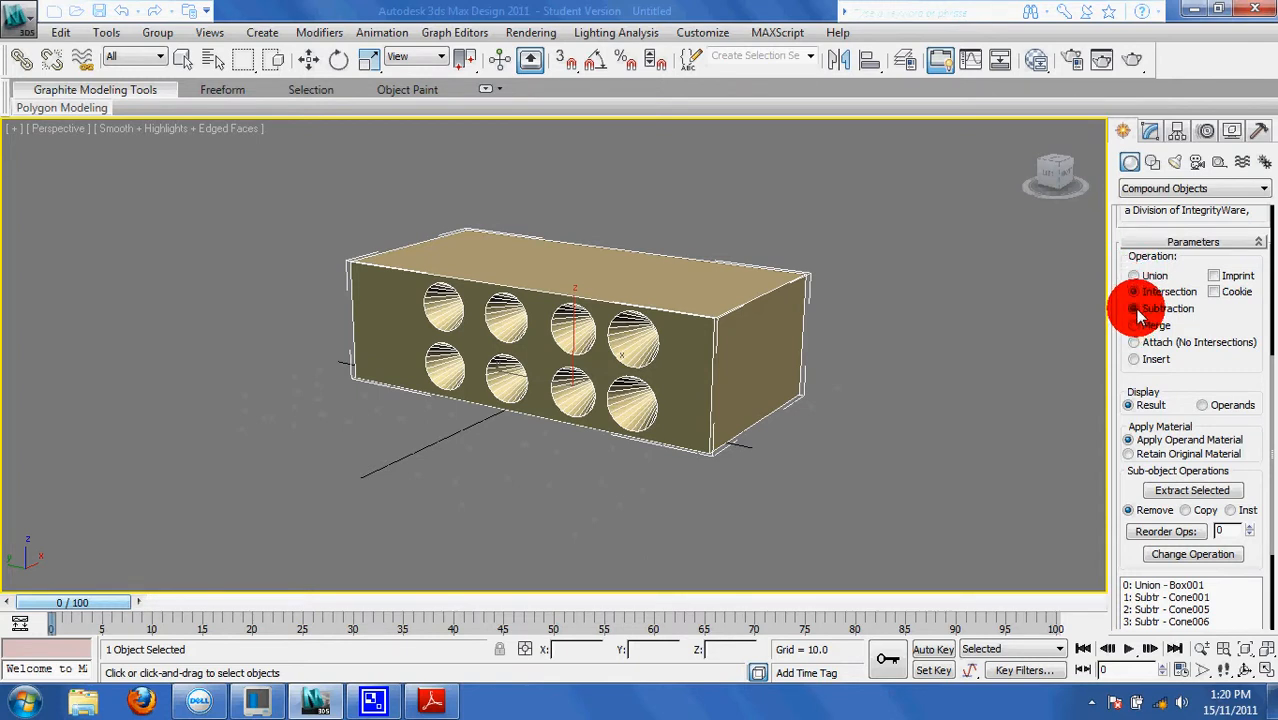
{"action": "left_click", "coordinate": [1135, 309]}
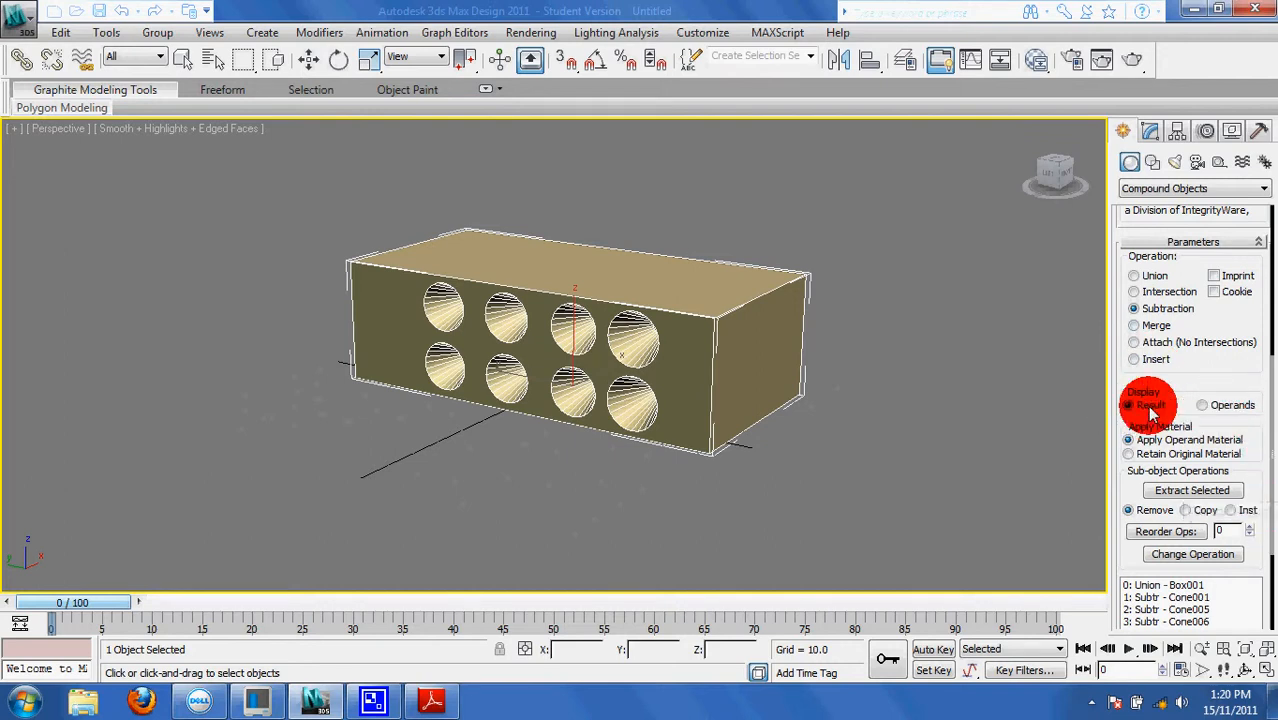
{"action": "left_click", "coordinate": [1203, 406]}
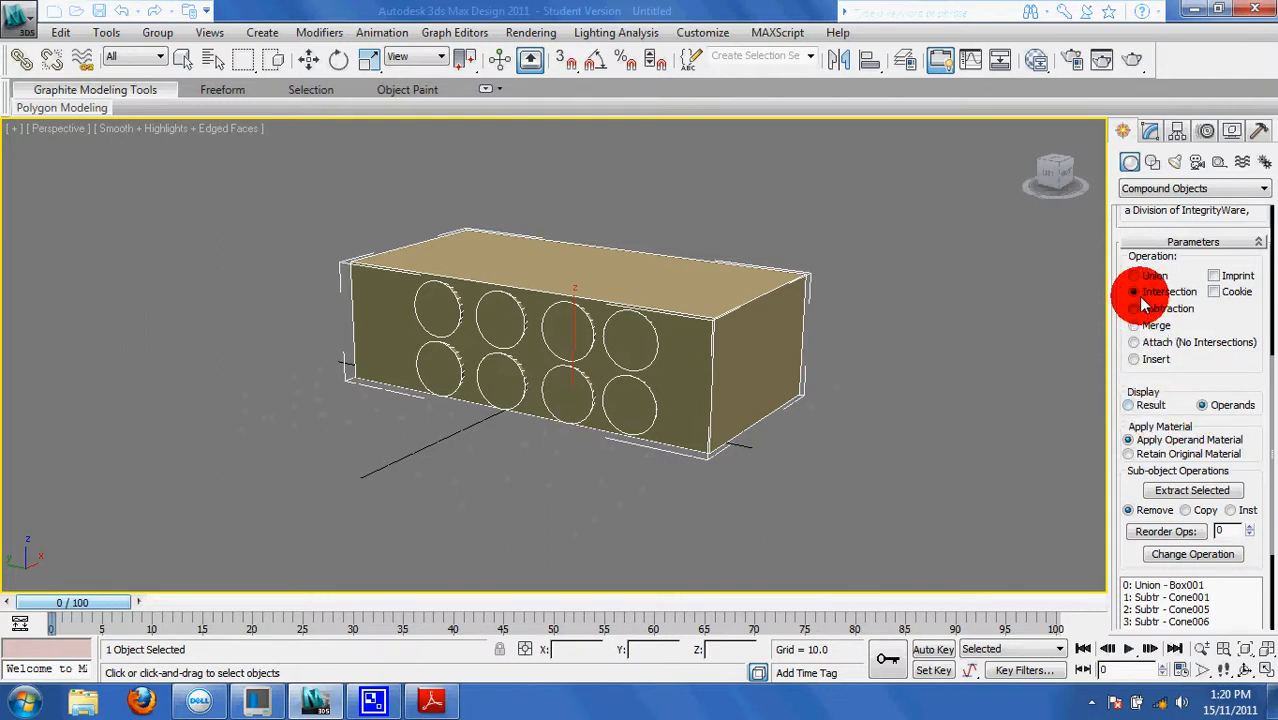
{"action": "left_click", "coordinate": [1129, 406]}
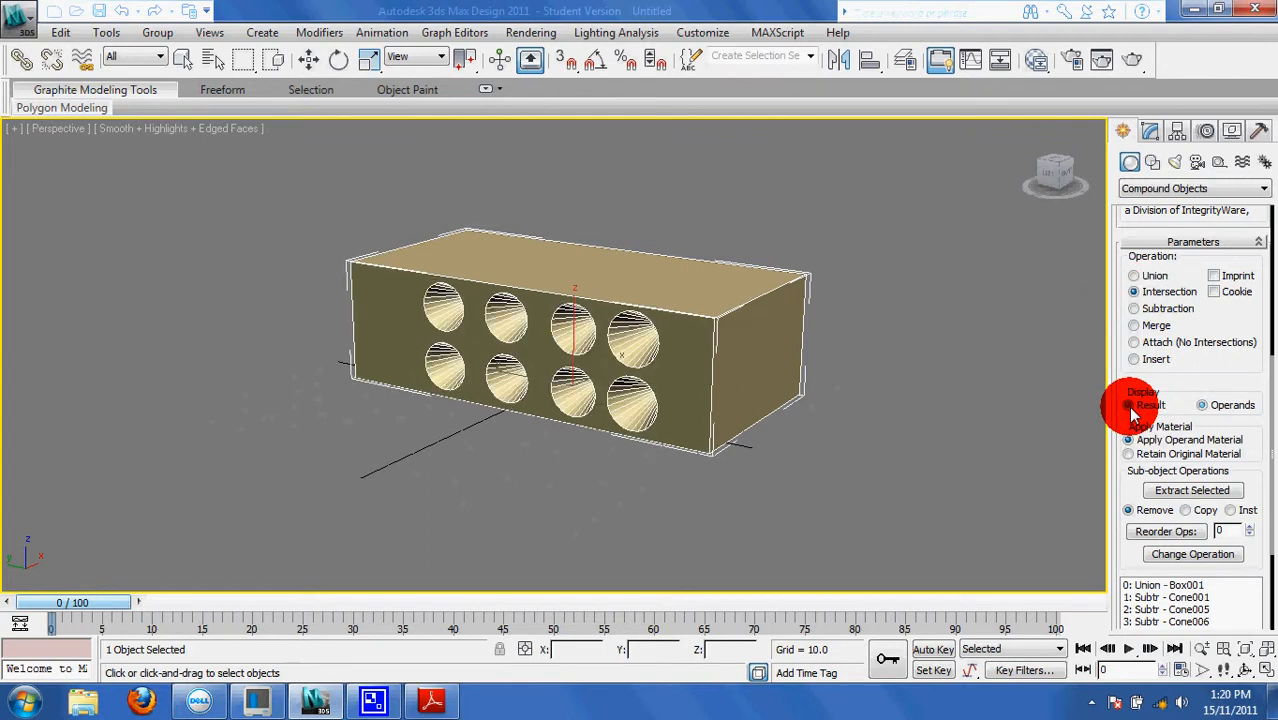
{"action": "left_click", "coordinate": [1138, 310]}
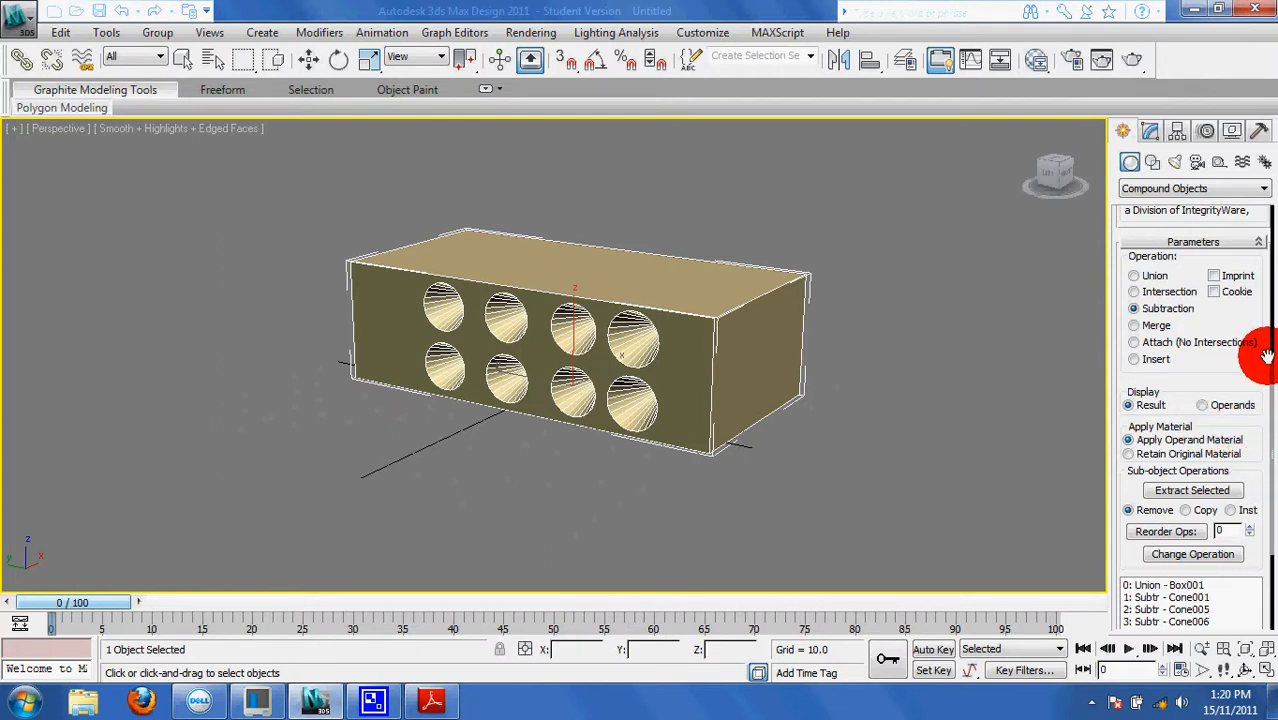
Step: Review the list of subtracted ProBoolean operands and end the operand picking
{"action": "left_click_drag", "start_coordinate": [1271, 382], "coordinate": [1272, 477]}
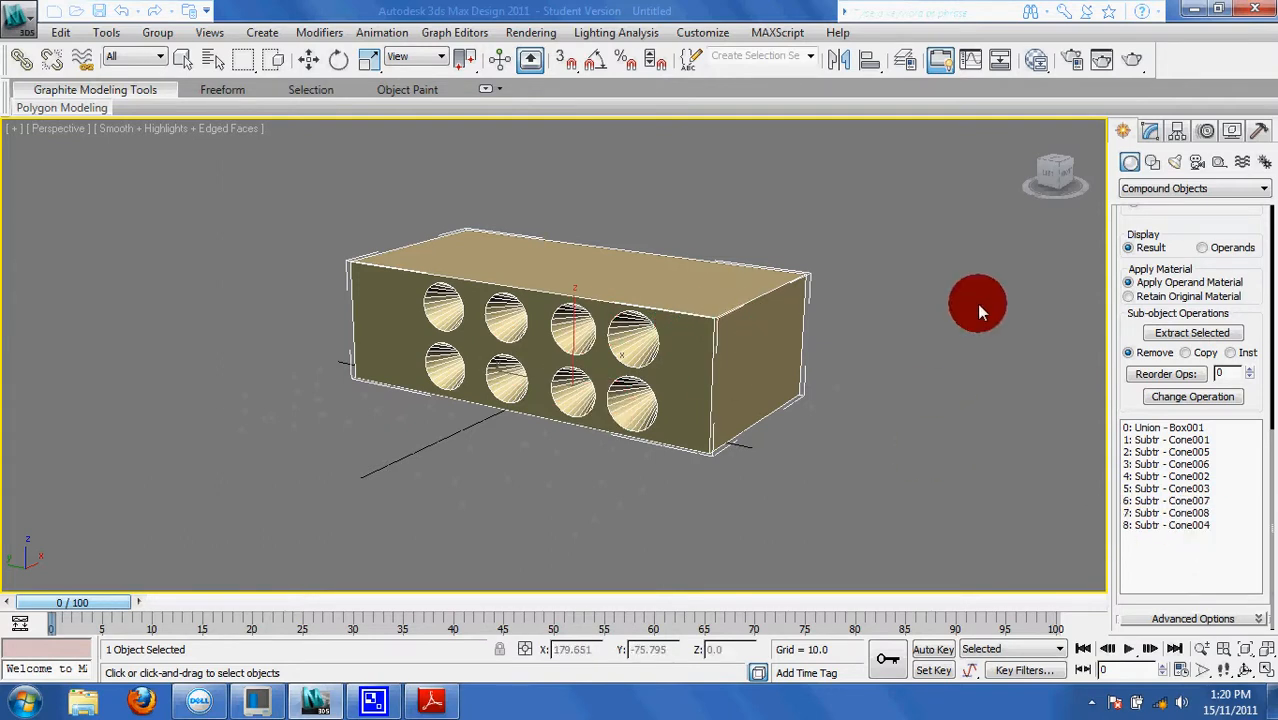
{"action": "left_click_drag", "start_coordinate": [1265, 440], "coordinate": [1262, 140]}
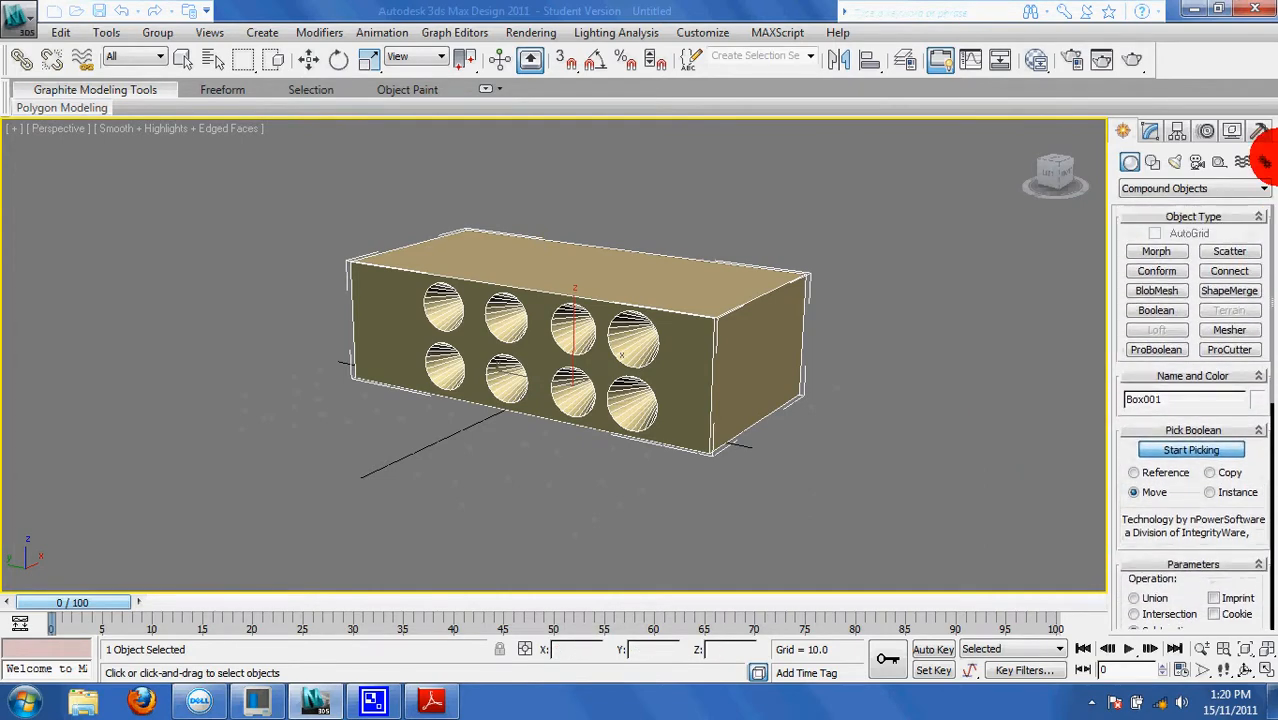
{"action": "left_click", "coordinate": [1187, 452]}
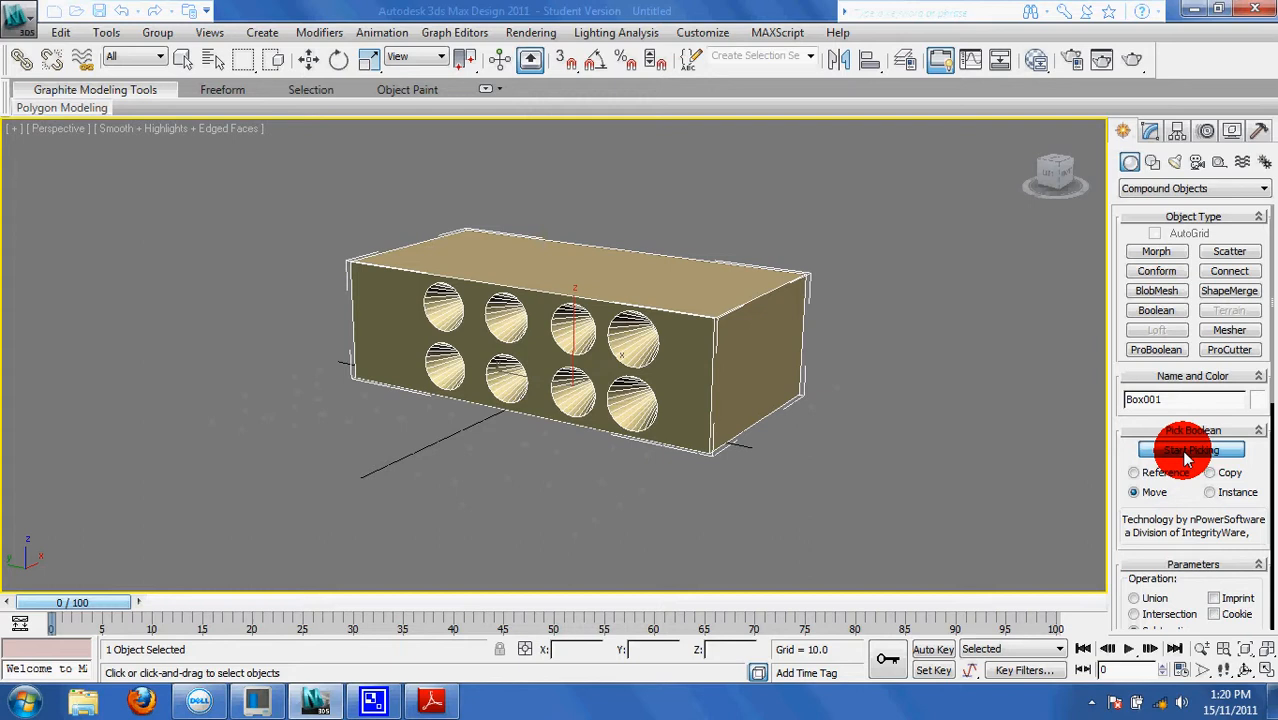
Step: Change the object color of the box with the conical holes to dark blue, ACI 174
{"action": "left_click", "coordinate": [1260, 402]}
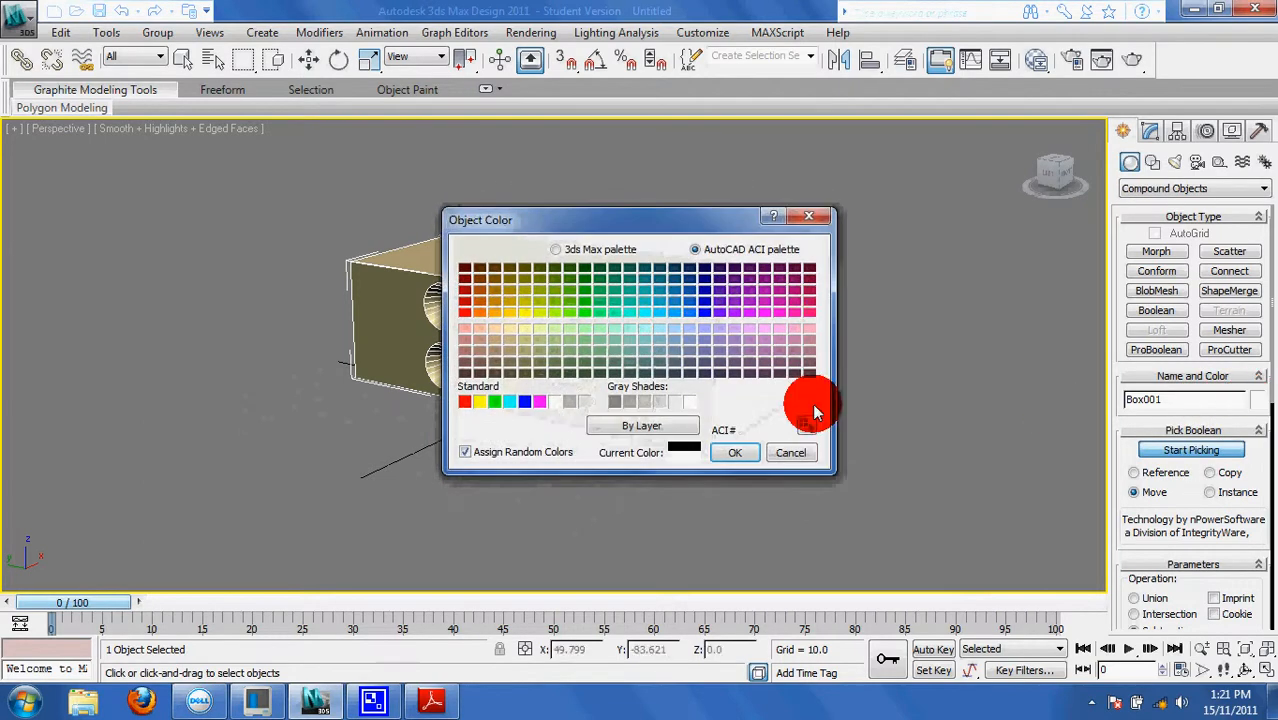
{"action": "left_click", "coordinate": [707, 295]}
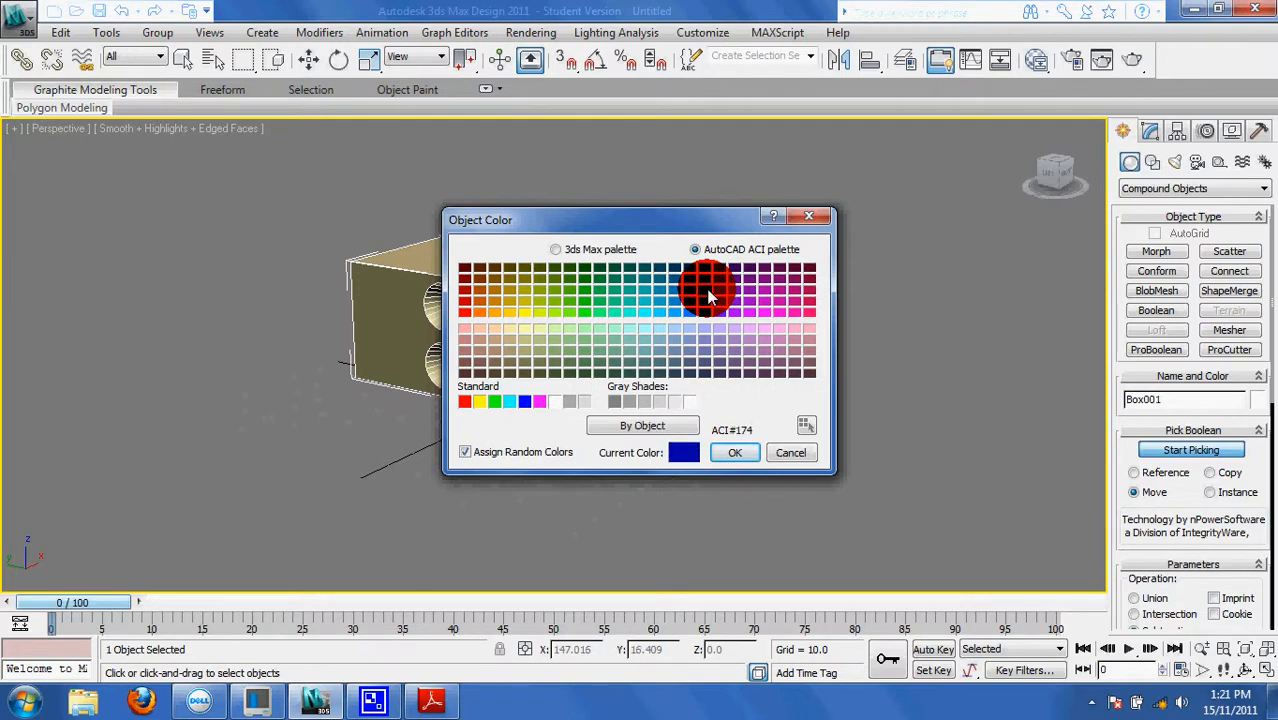
{"action": "left_click", "coordinate": [724, 450]}
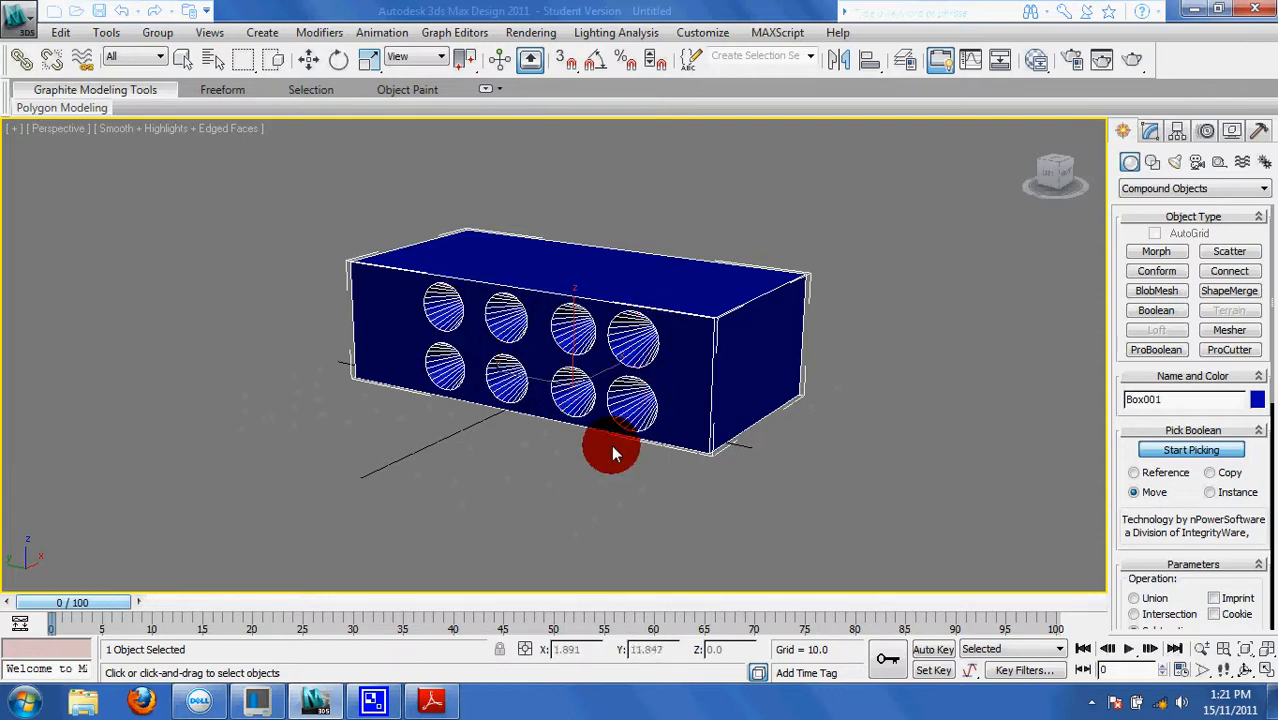
Step: Select the Cone004 operand in the ProBoolean operand list and set the sub-object extraction mode to Copy
{"action": "scroll", "coordinate": [1272, 355], "scroll_direction": "down", "scroll_amount": 10}
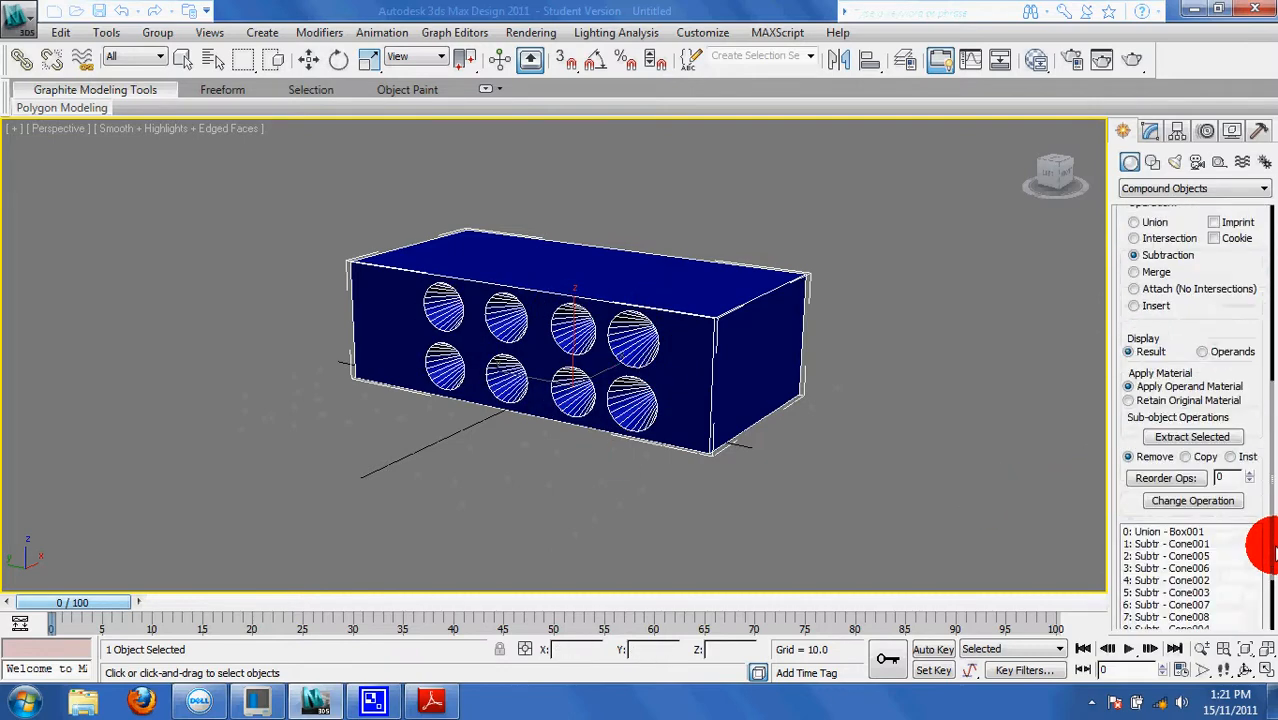
{"action": "left_click", "coordinate": [1174, 525]}
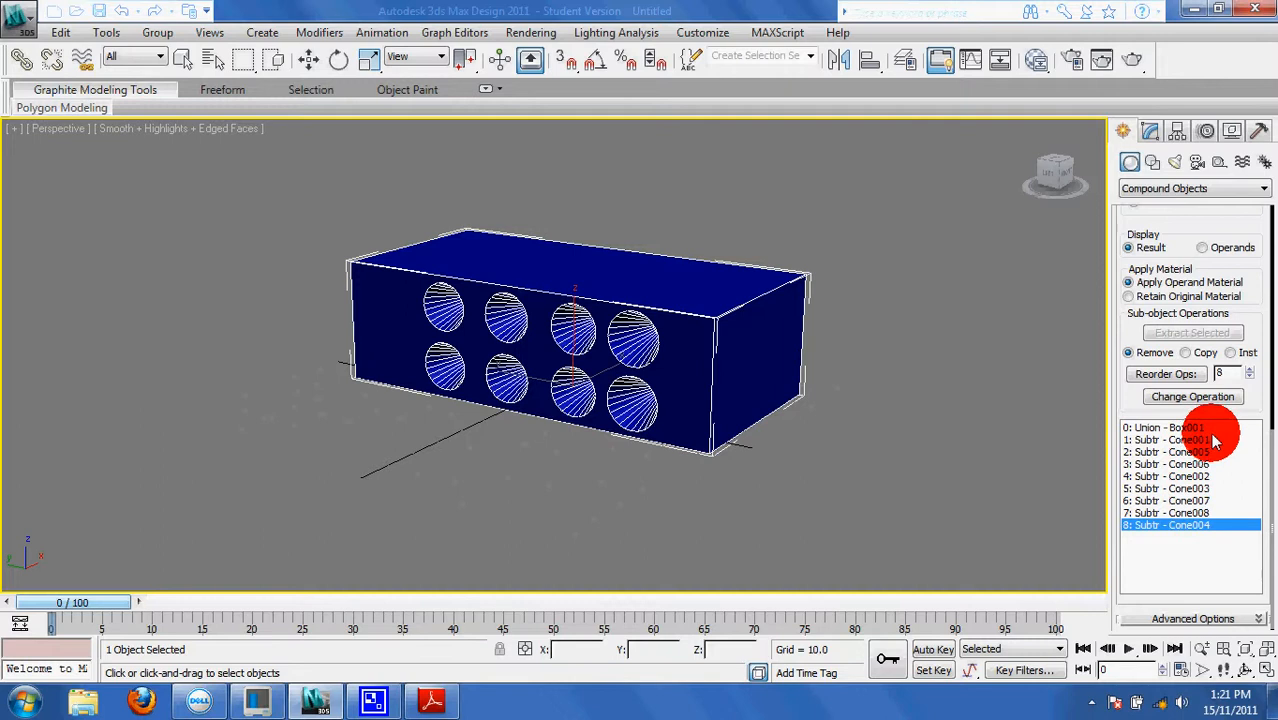
{"action": "left_click", "coordinate": [1208, 400]}
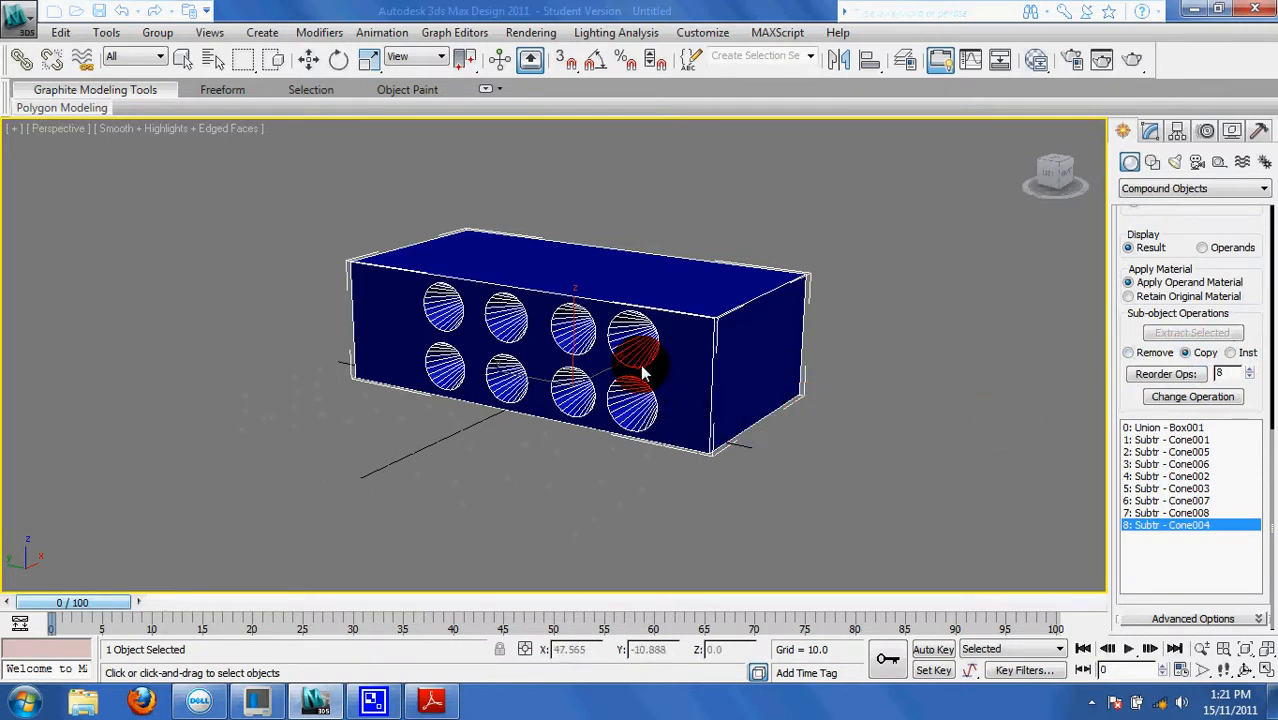
Step: Raise the box along Z to about 3.4 and deselect it
{"action": "key", "text": "w"}
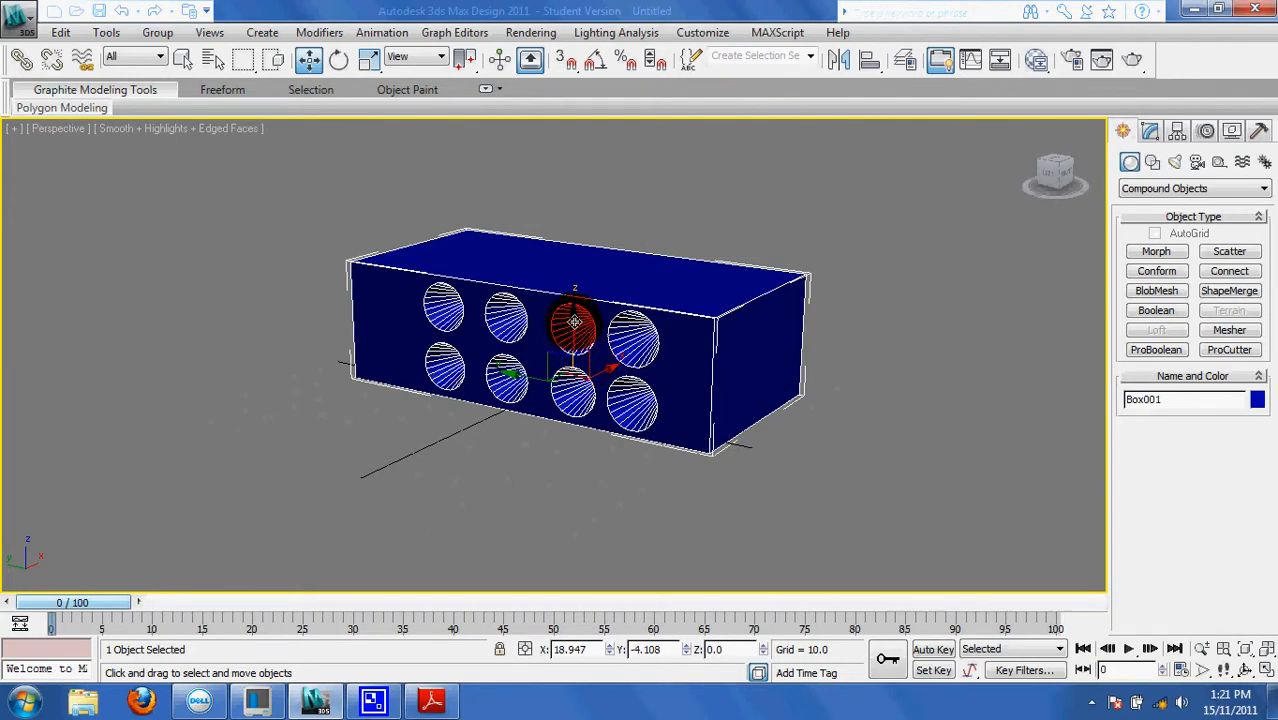
{"action": "mouse_move", "coordinate": [574, 320]}
{"action": "left_mouse_down"}
{"action": "mouse_move", "coordinate": [574, 331]}
{"action": "mouse_move", "coordinate": [574, 307]}
{"action": "left_mouse_up"}
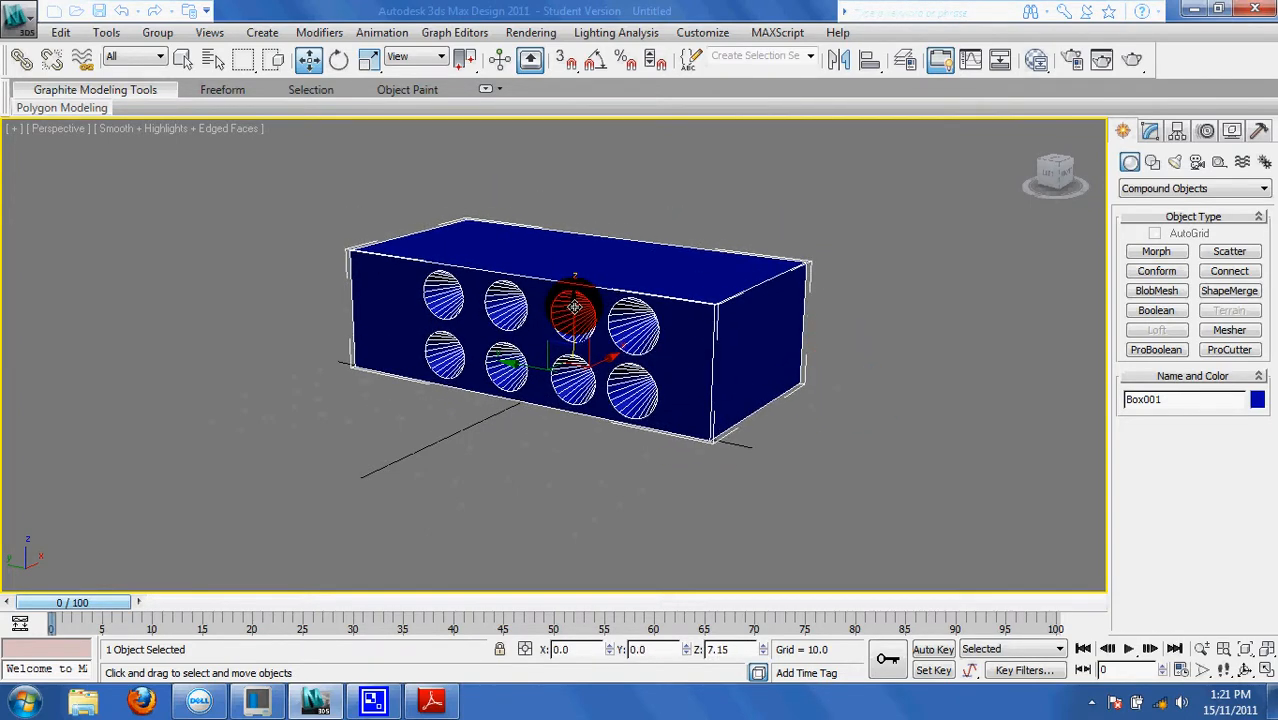
{"action": "left_click", "coordinate": [963, 342]}
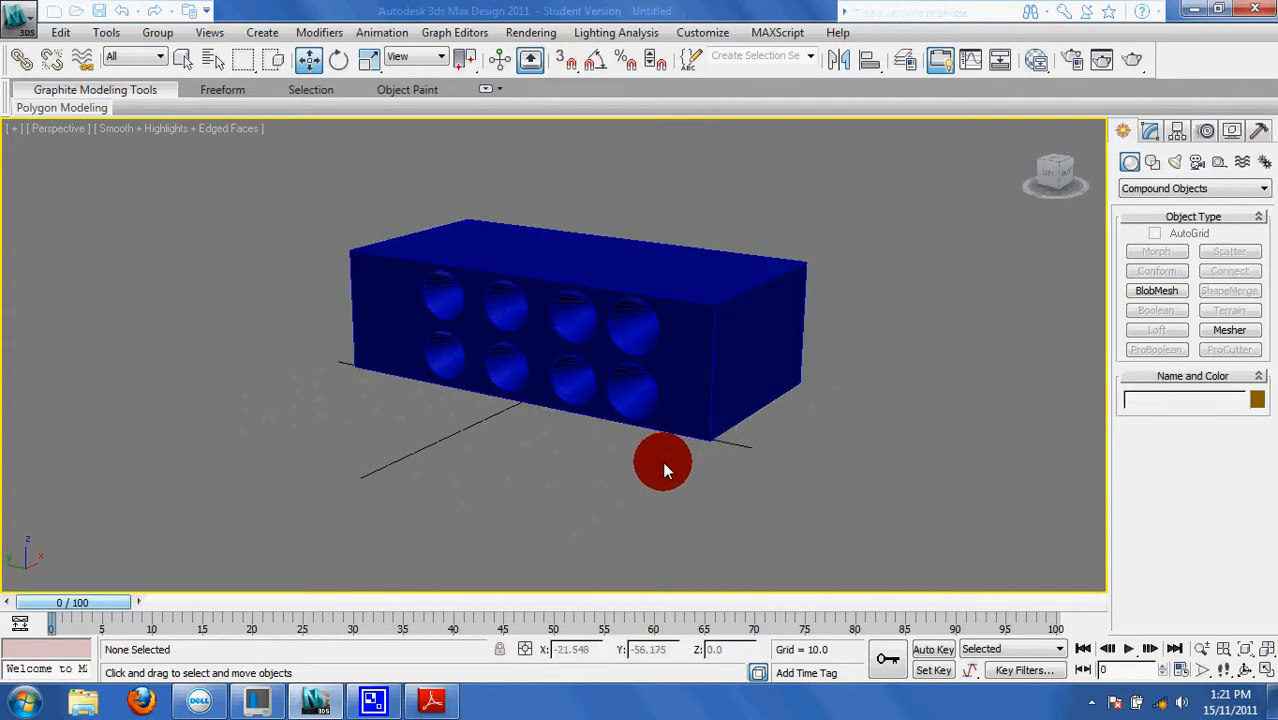
Step: Inspect the cone cuts inside the box in wireframe and return the view to shaded display
{"action": "scroll", "coordinate": [618, 382], "scroll_direction": "up", "scroll_amount": 5}
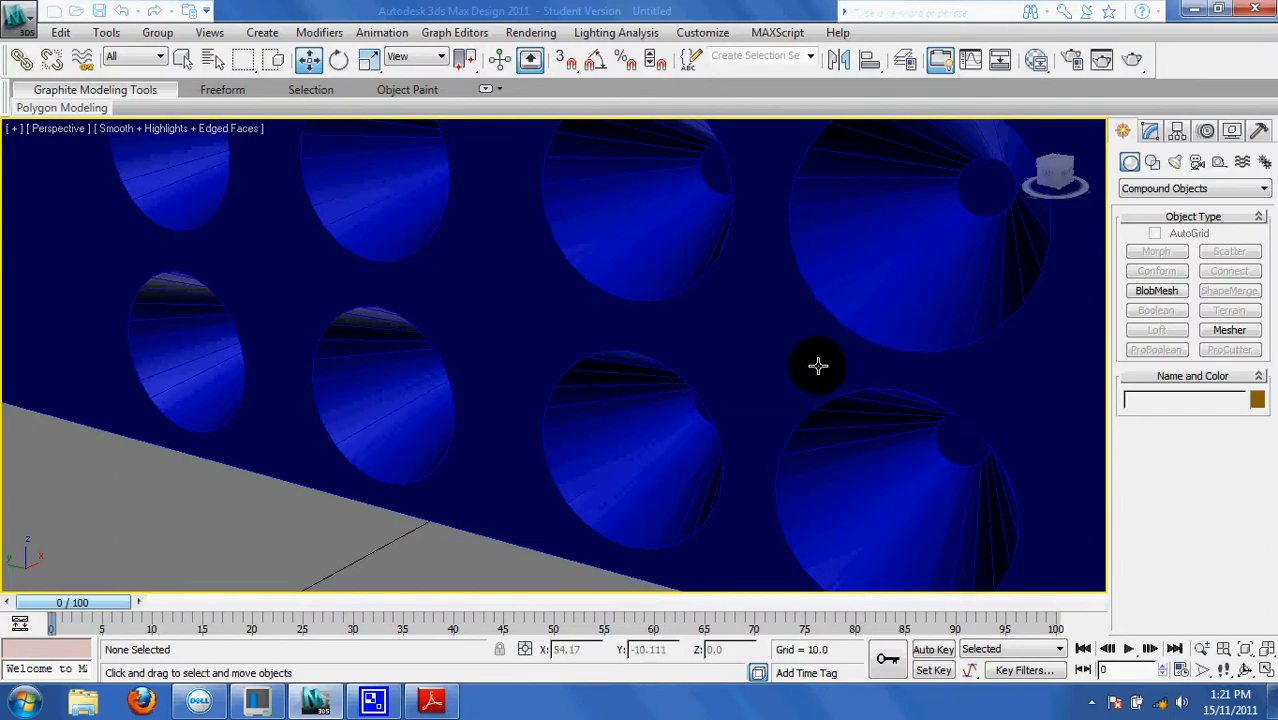
{"action": "middle_click_drag", "start_coordinate": [818, 365], "coordinate": [610, 440]}
{"action": "key", "text": "F3"}
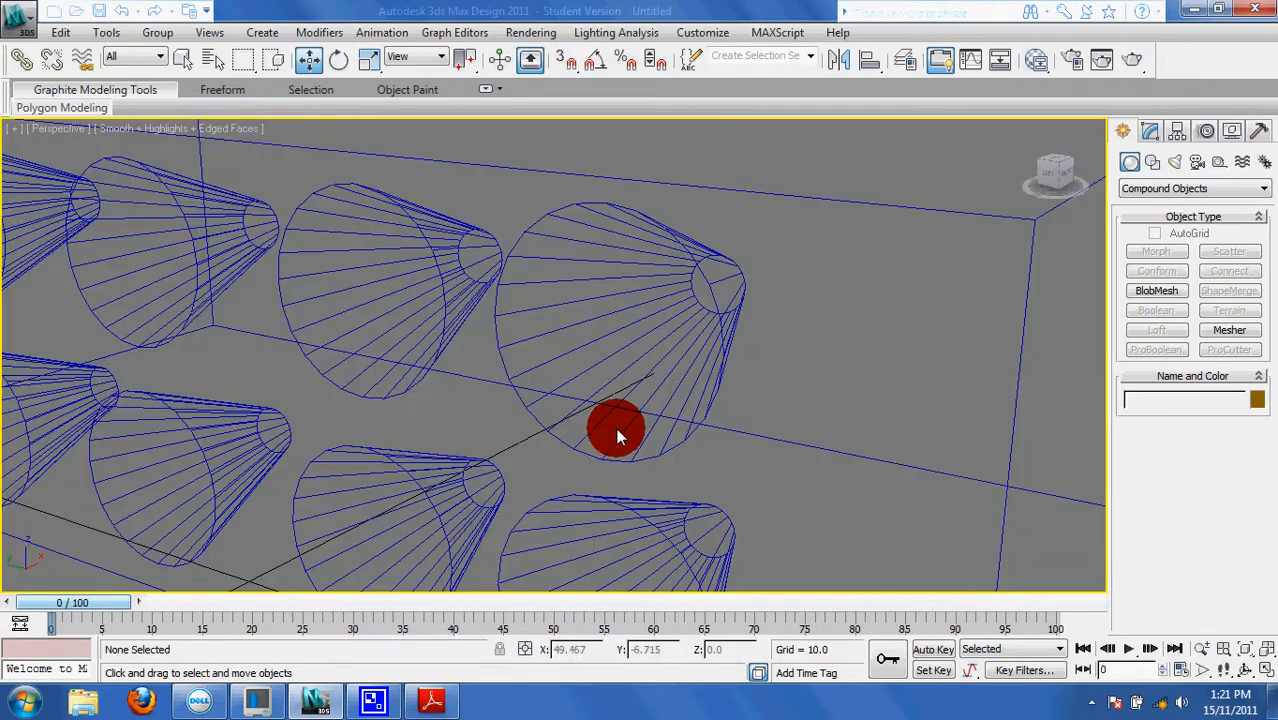
{"action": "scroll", "coordinate": [660, 410], "scroll_direction": "down", "scroll_amount": 5}
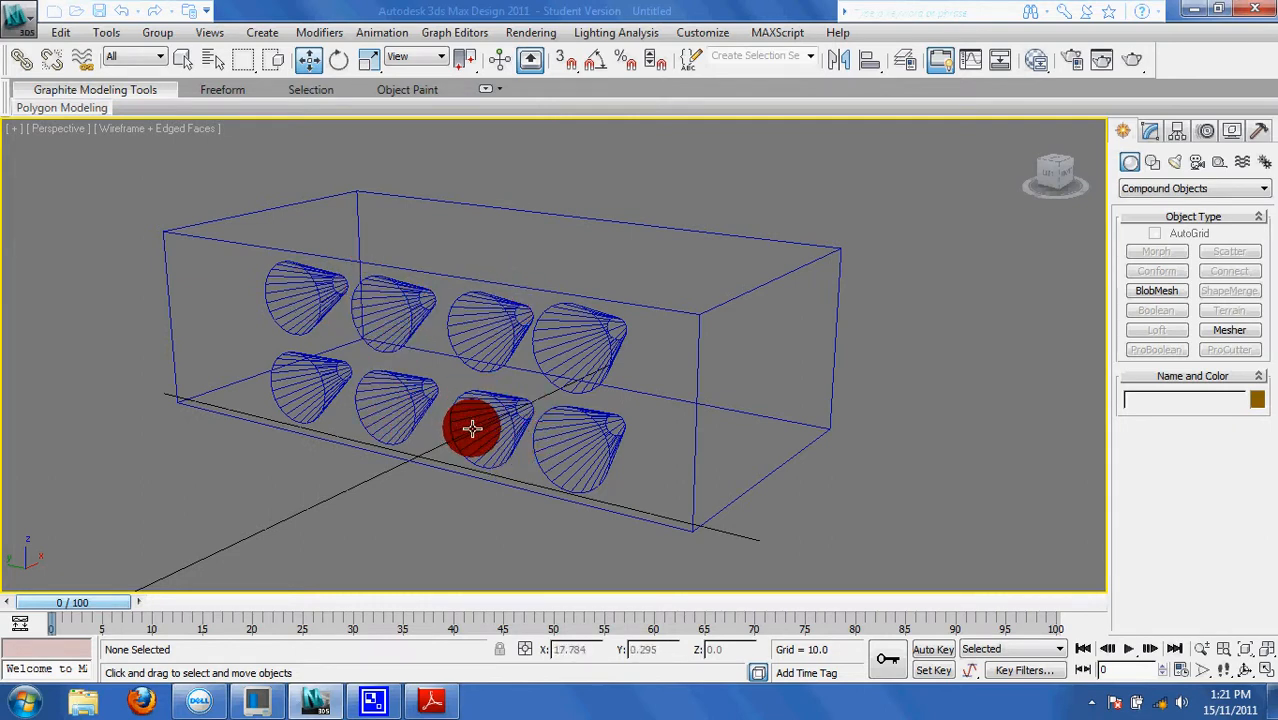
{"action": "key", "text": "F3"}
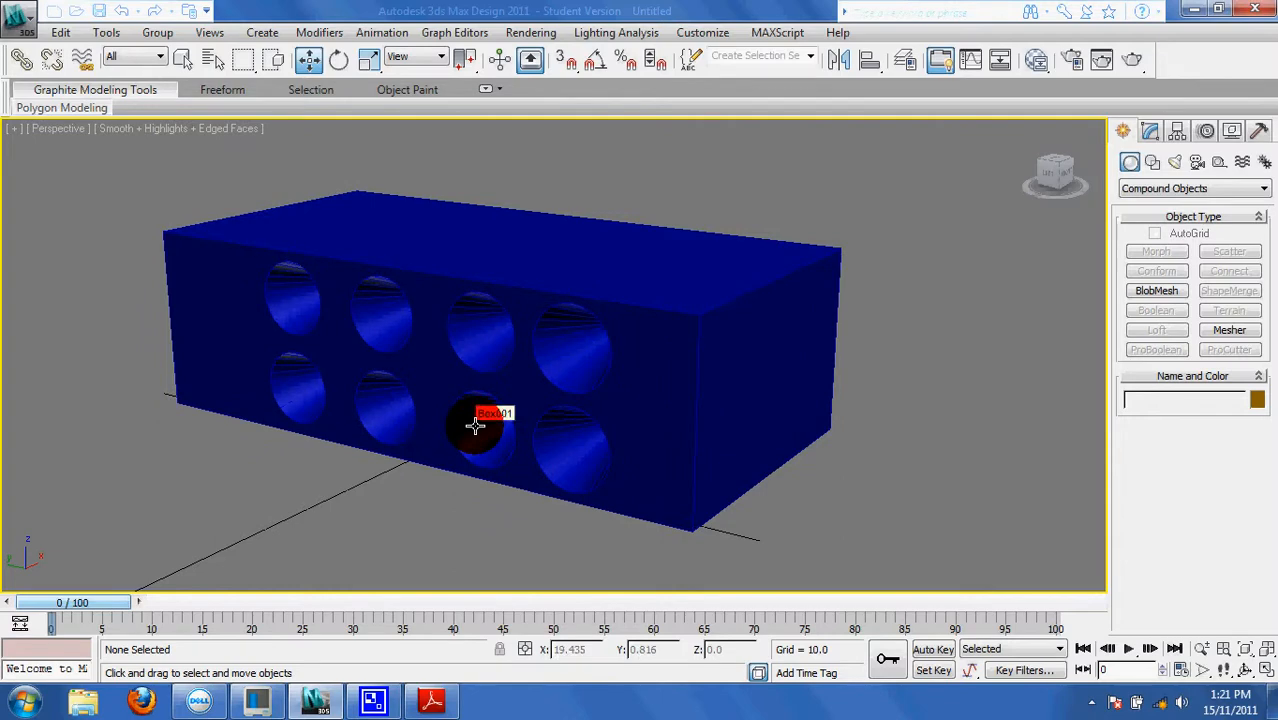
Step: Turn off edged faces in the Perspective view to show the holes with smooth shading only
{"action": "scroll", "coordinate": [473, 419], "scroll_direction": "up", "scroll_amount": 10}
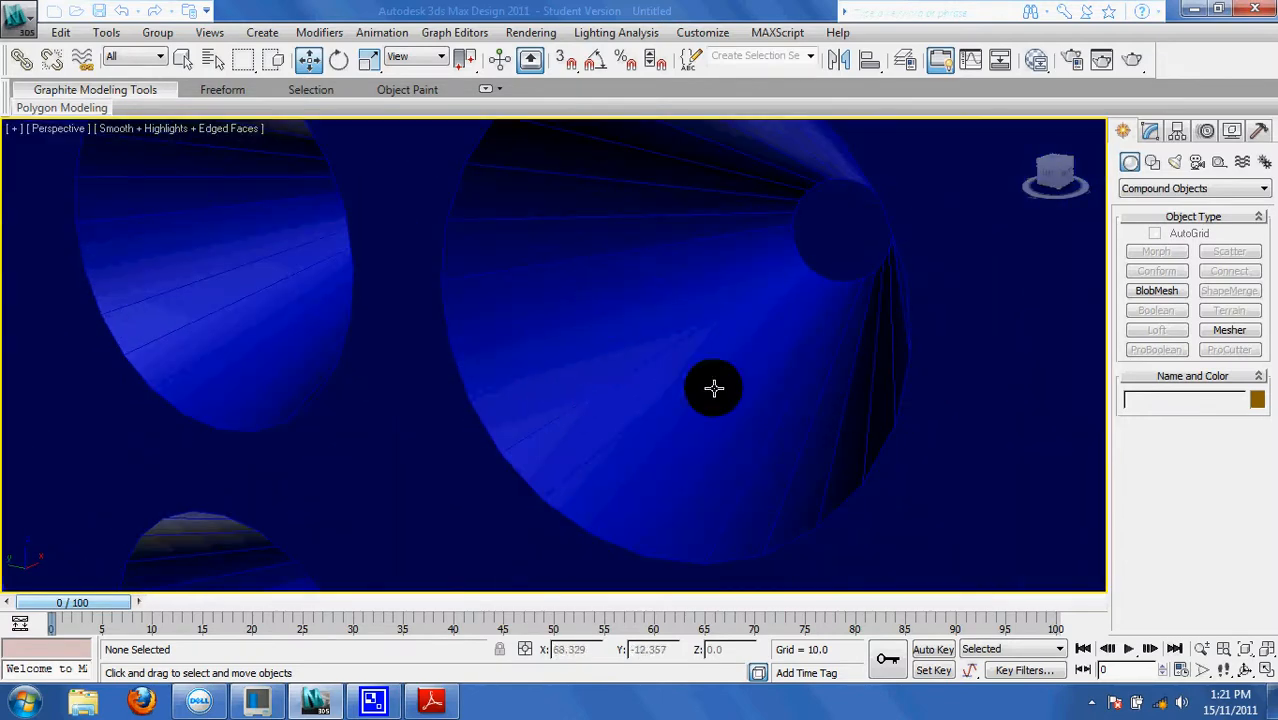
{"action": "key", "text": "F4"}
{"action": "scroll", "coordinate": [596, 402], "scroll_direction": "down", "scroll_amount": 5}
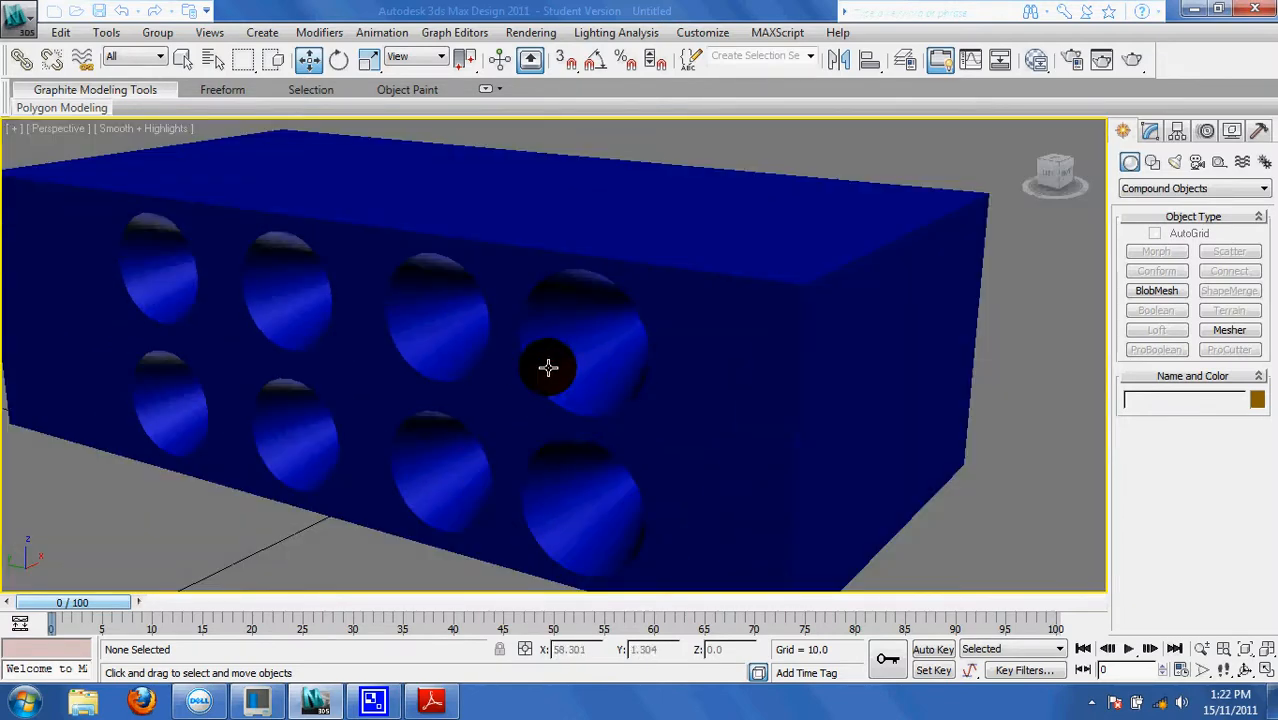
{"action": "scroll", "coordinate": [522, 354], "scroll_direction": "down", "scroll_amount": 3}
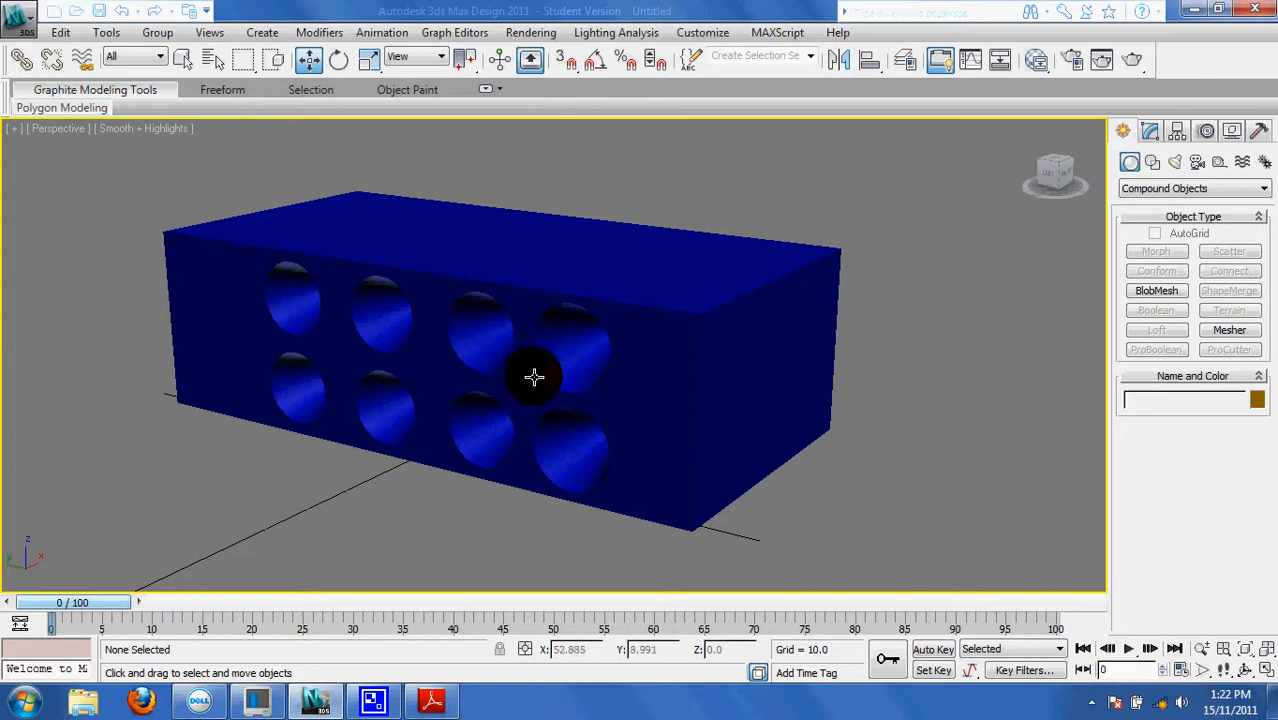
Step: Rotate the box to exactly 90 degrees about X so it stands on end, and deselect it
{"action": "left_click", "coordinate": [669, 369]}
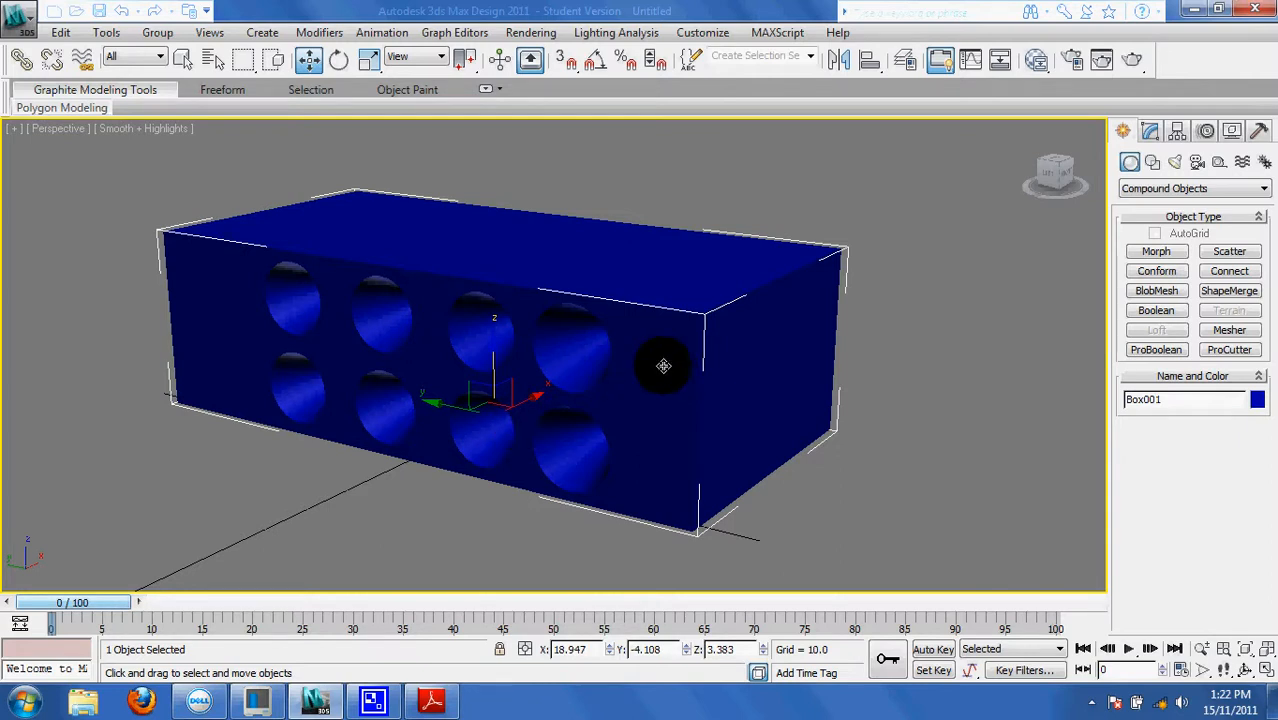
{"action": "right_click_drag", "start_coordinate": [663, 366], "coordinate": [690, 397]}
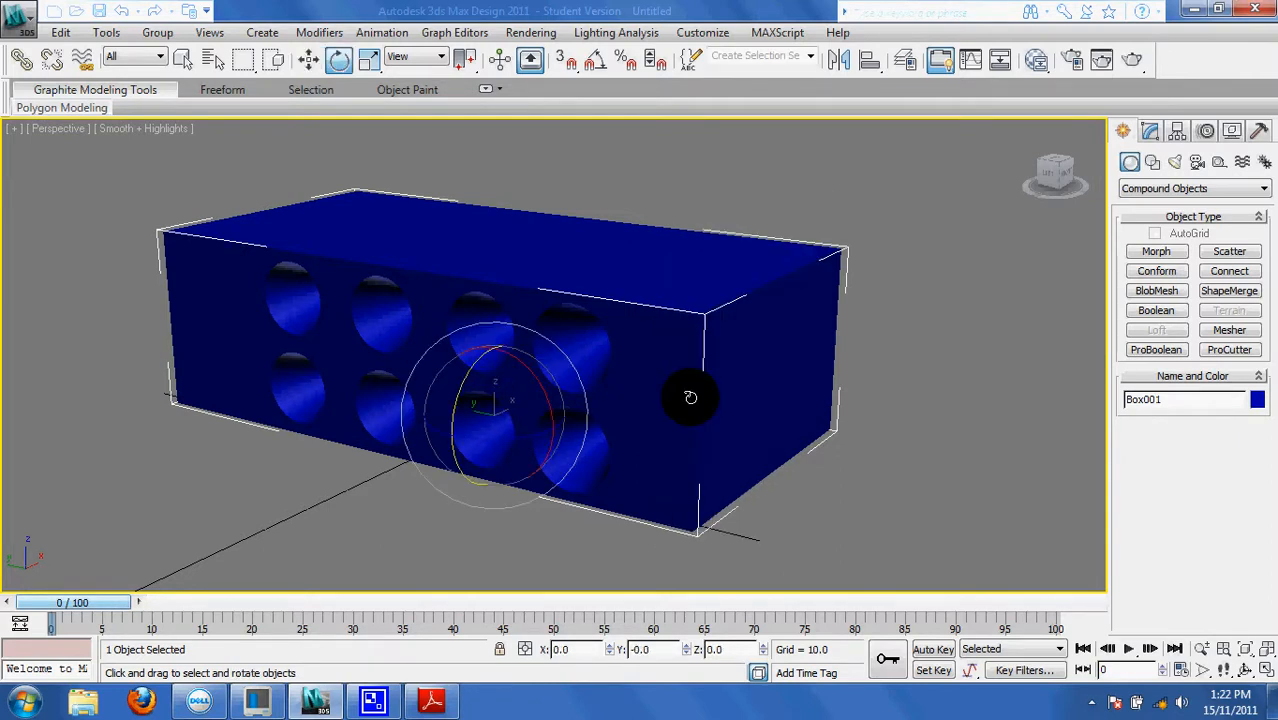
{"action": "left_click_drag", "start_coordinate": [553, 437], "coordinate": [534, 386]}
{"action": "left_click", "coordinate": [606, 652]}
{"action": "left_click_drag", "start_coordinate": [598, 644], "coordinate": [518, 643]}
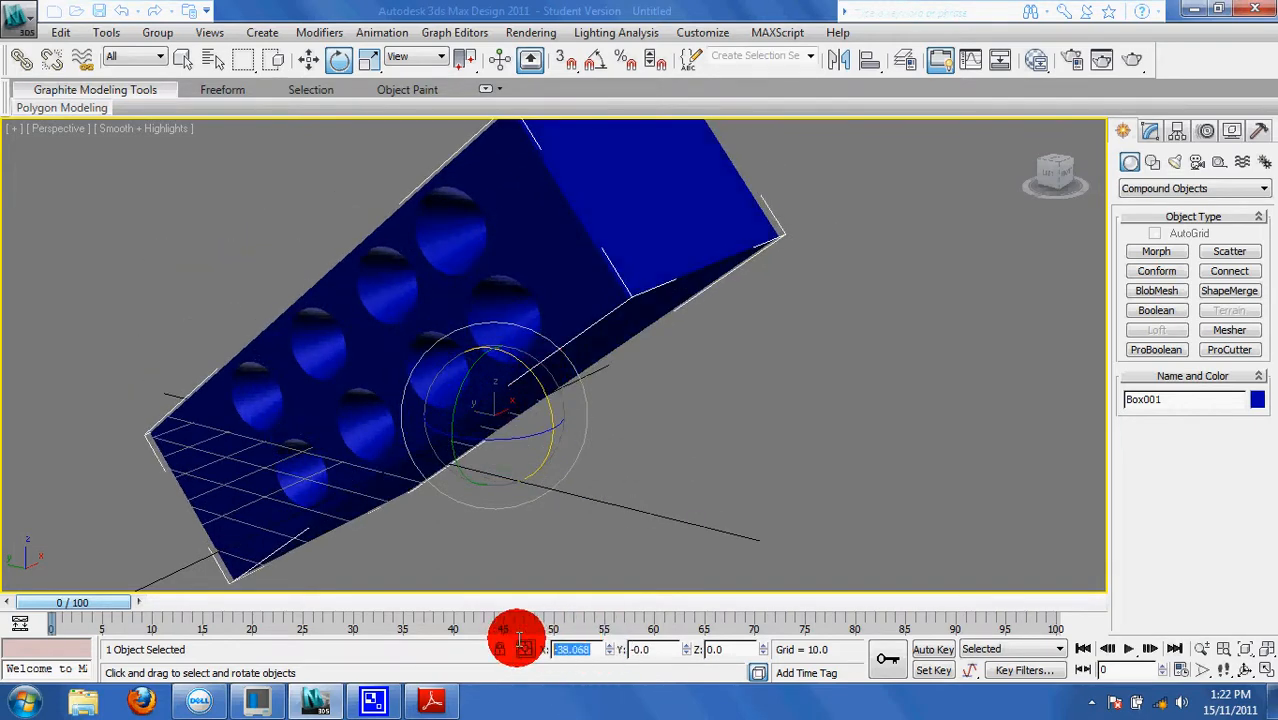
{"action": "type", "text": "90"}
{"action": "key", "text": "Return"}
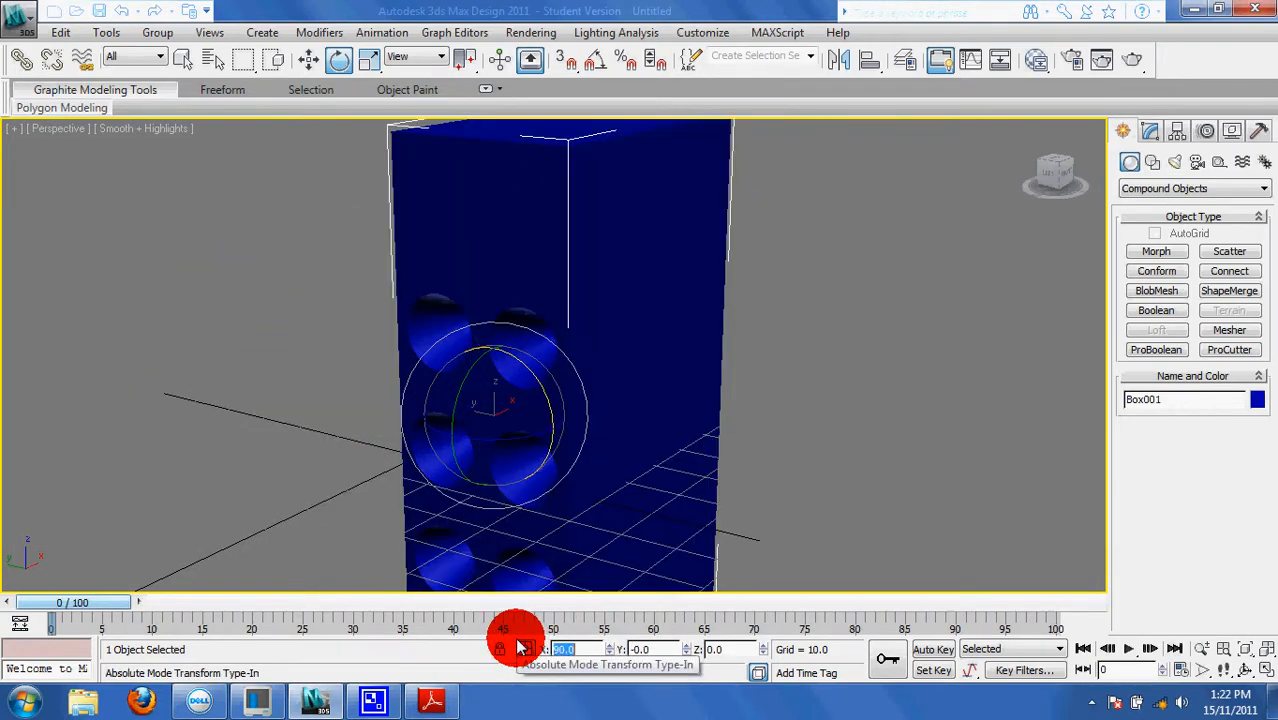
{"action": "middle_click_drag", "start_coordinate": [809, 358], "coordinate": [792, 407]}
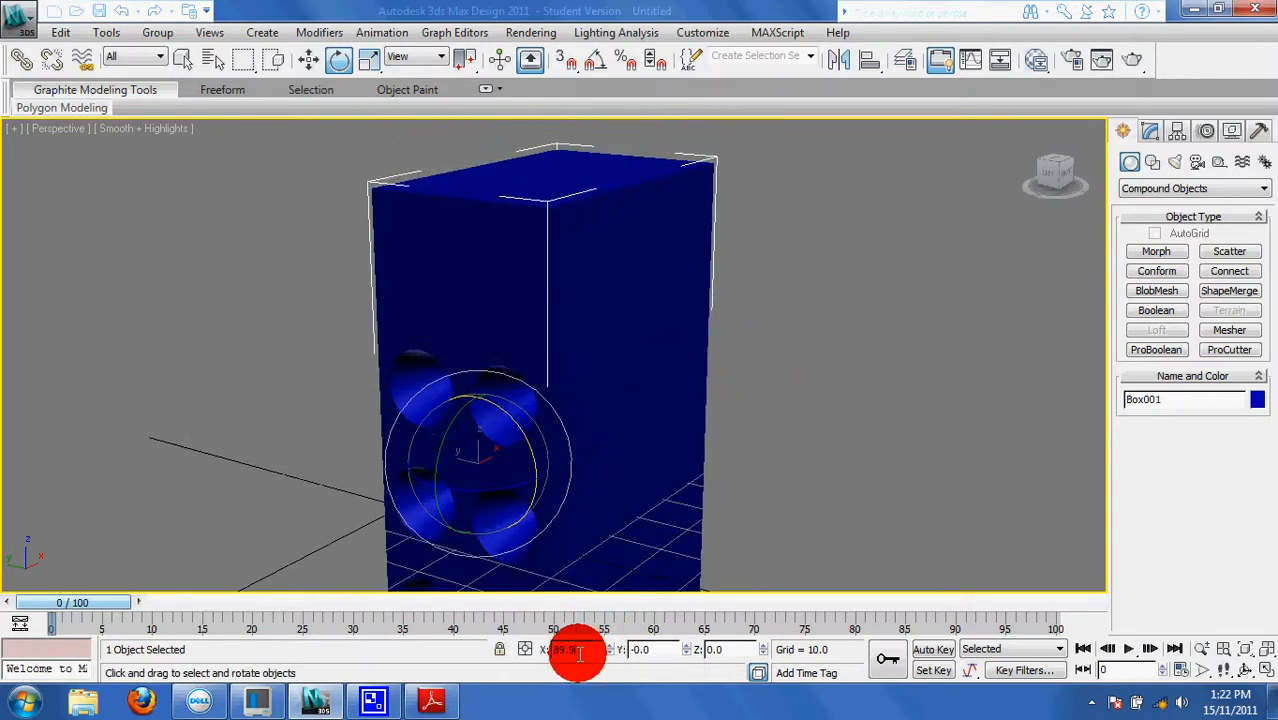
{"action": "left_click_drag", "start_coordinate": [571, 648], "coordinate": [520, 650]}
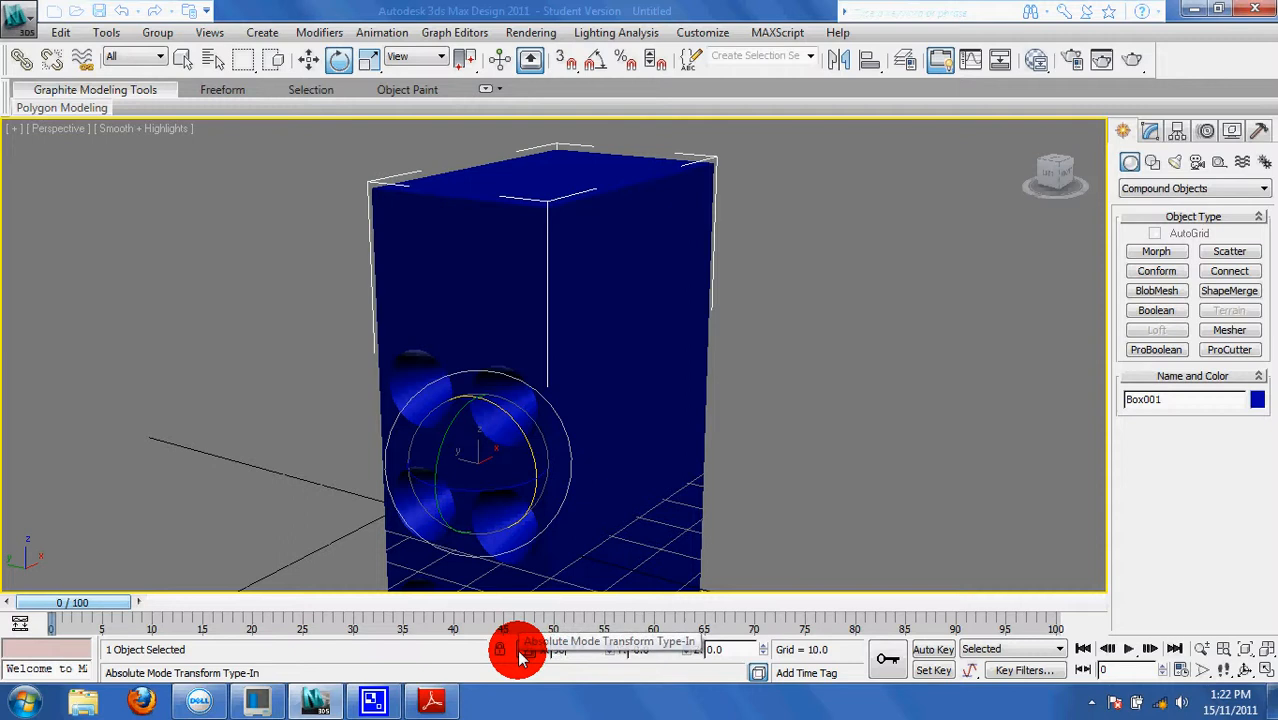
{"action": "left_click", "coordinate": [813, 342]}
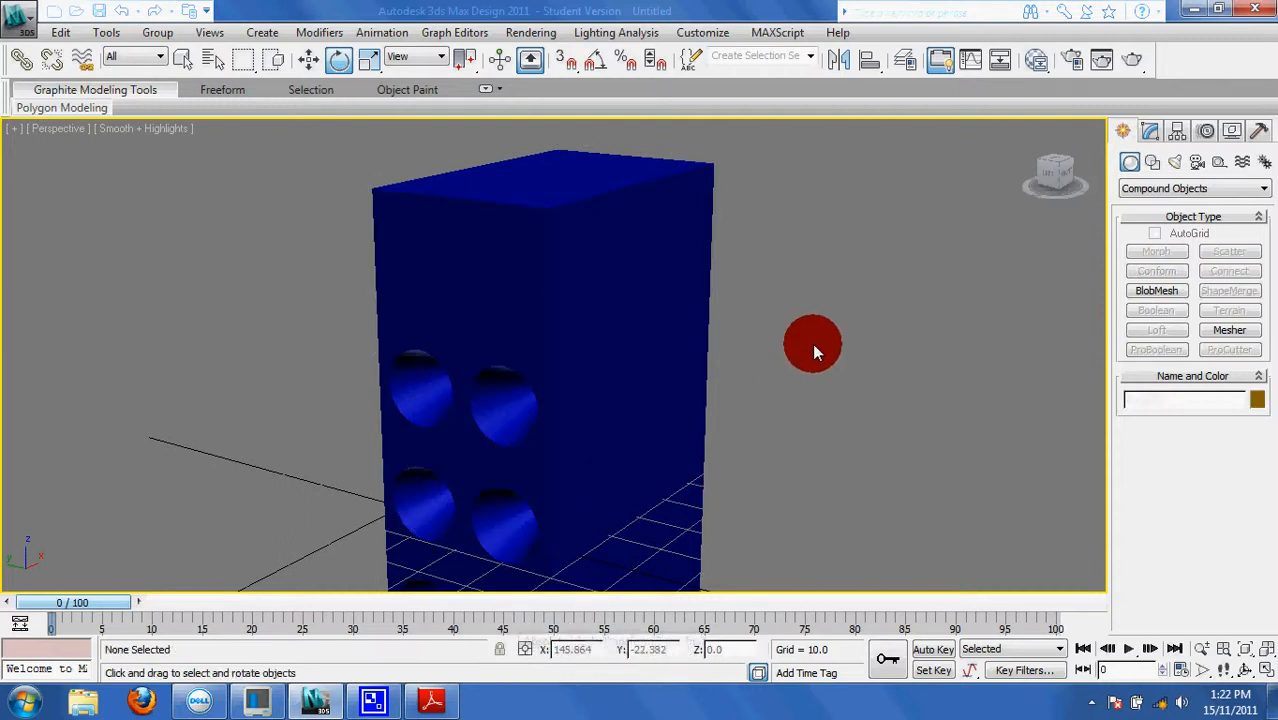
Step: Move the upright box up along Z by about 56 units so it rests on the grid, and deselect it
{"action": "scroll", "coordinate": [812, 343], "scroll_direction": "down", "scroll_amount": 5}
{"action": "left_click", "coordinate": [575, 400]}
{"action": "right_click", "coordinate": [580, 420]}
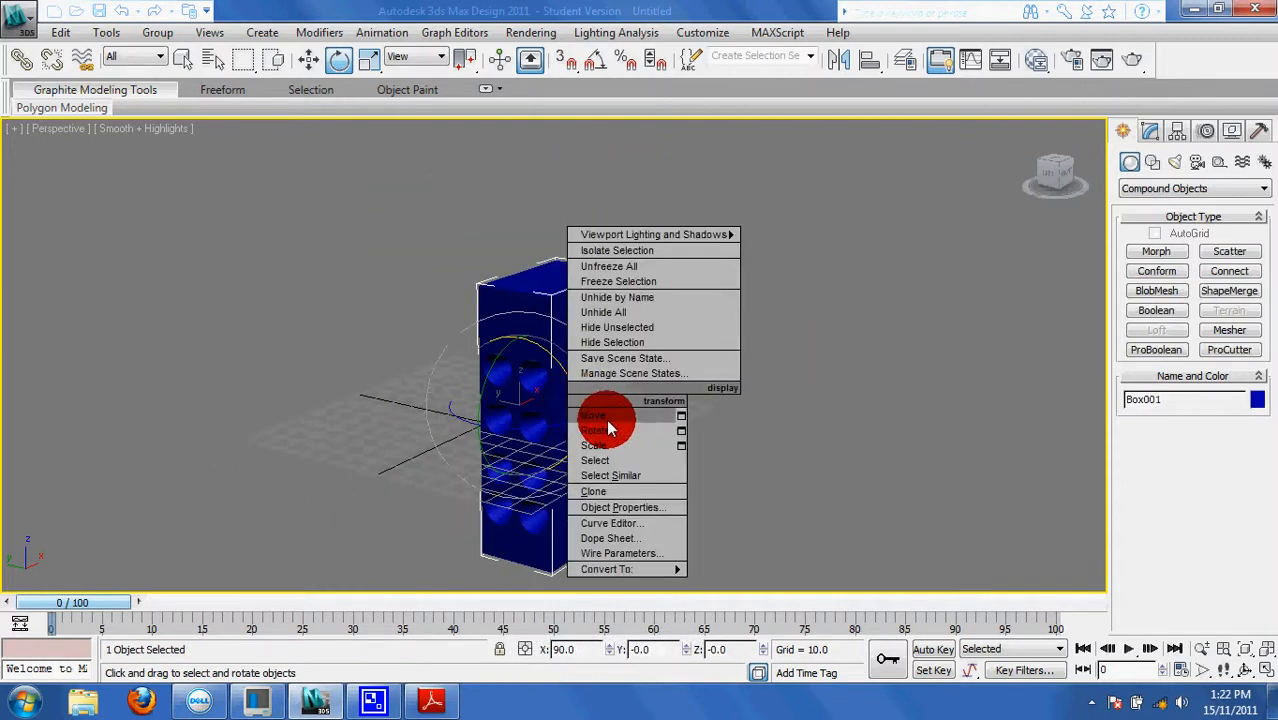
{"action": "left_click", "coordinate": [608, 421]}
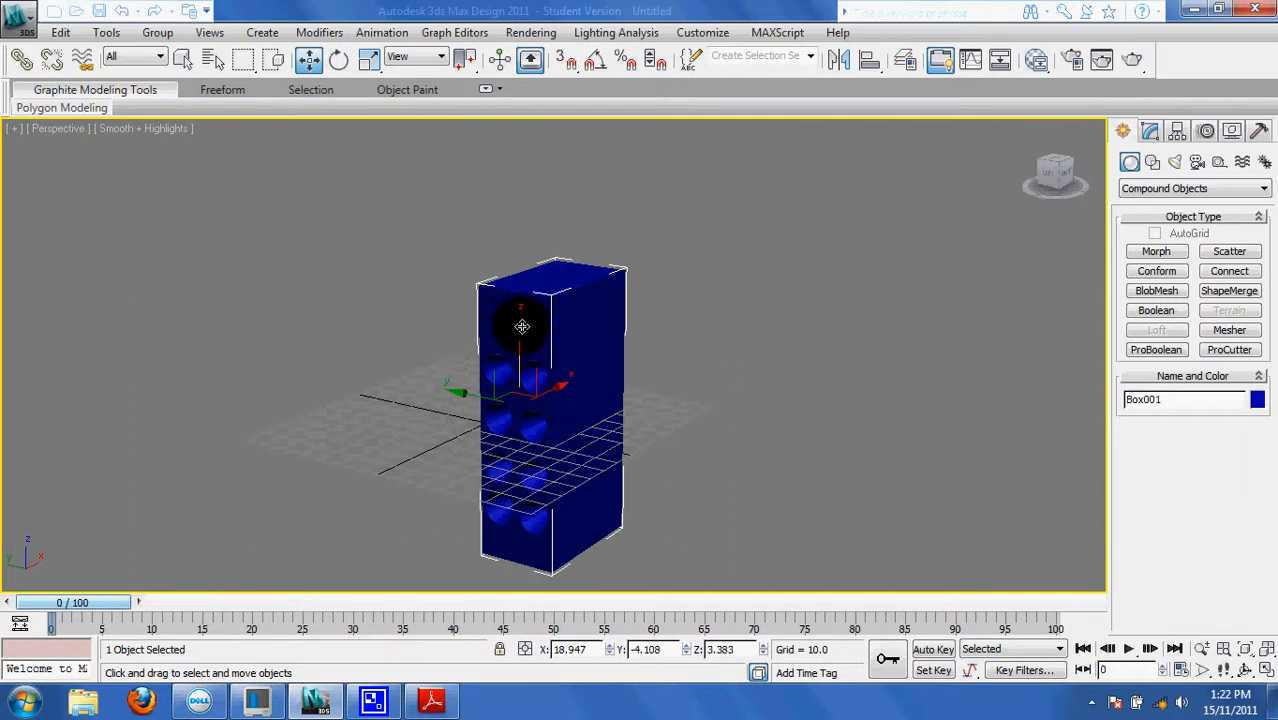
{"action": "left_click_drag", "start_coordinate": [522, 326], "coordinate": [526, 201]}
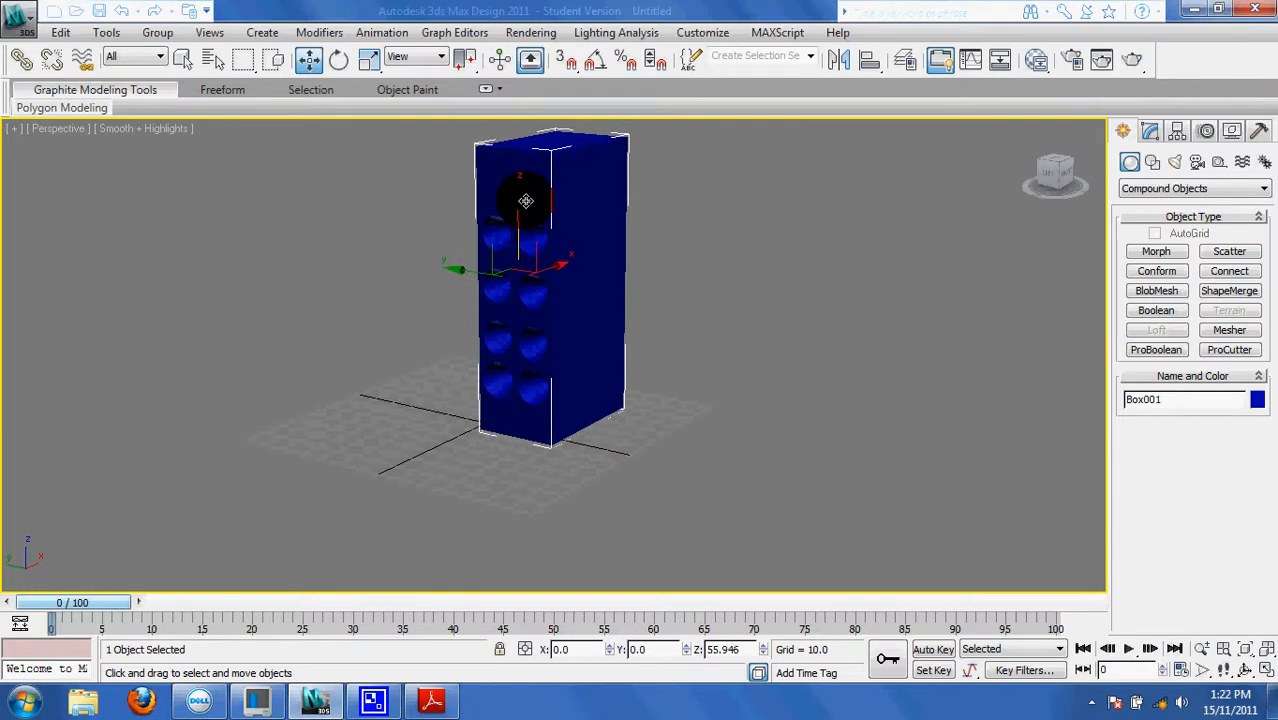
{"action": "left_click", "coordinate": [708, 409]}
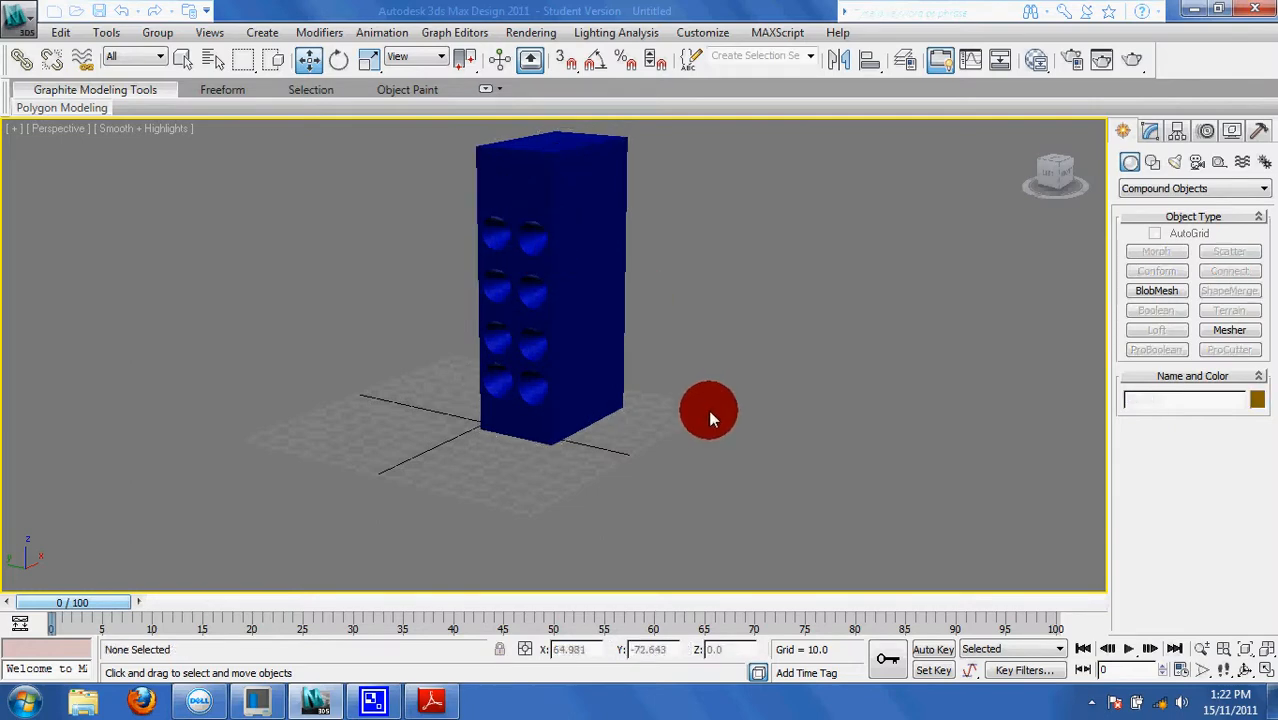
{"action": "left_click", "coordinate": [246, 702]}
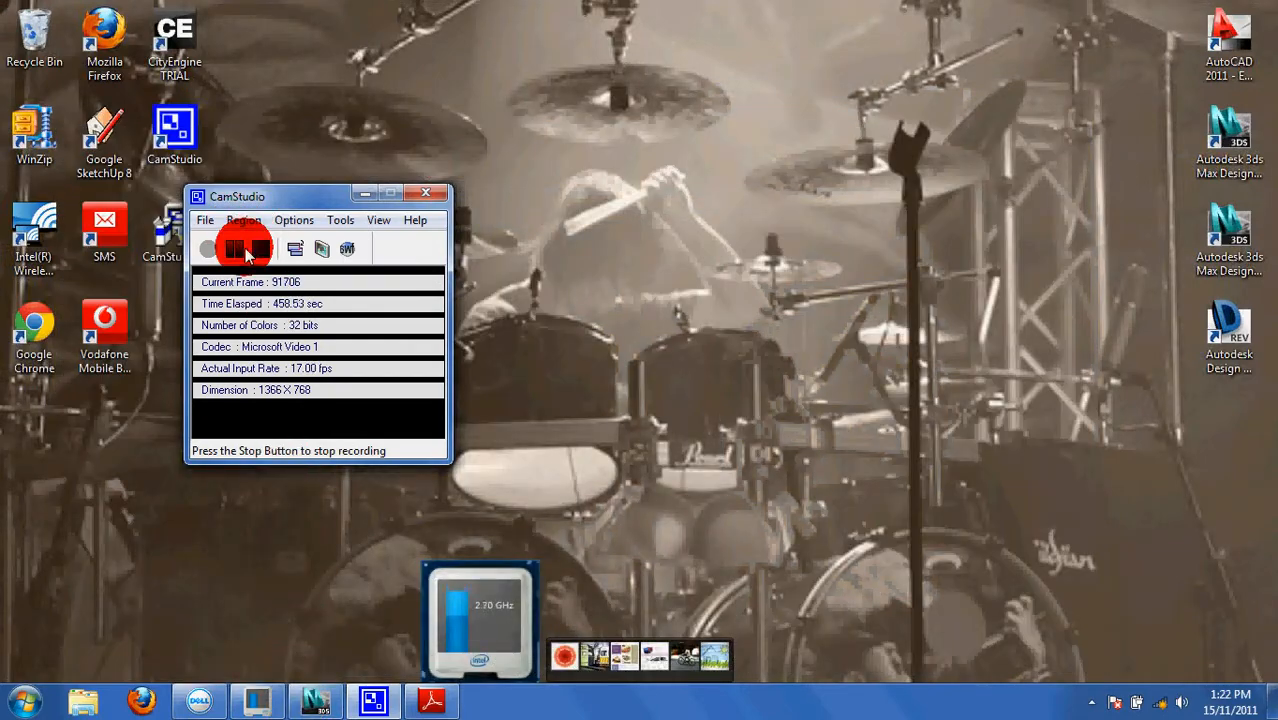